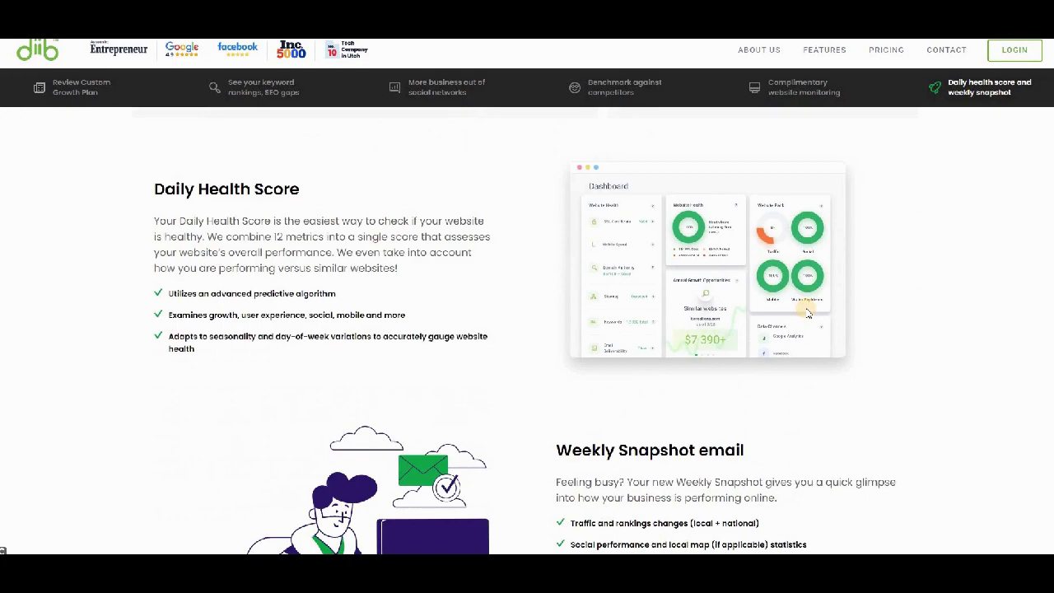
# - Look over the Diib homepage, from the health score and snapshot features to the contact details and Growth Plan section
pyautogui.scroll(-10, 807, 313)
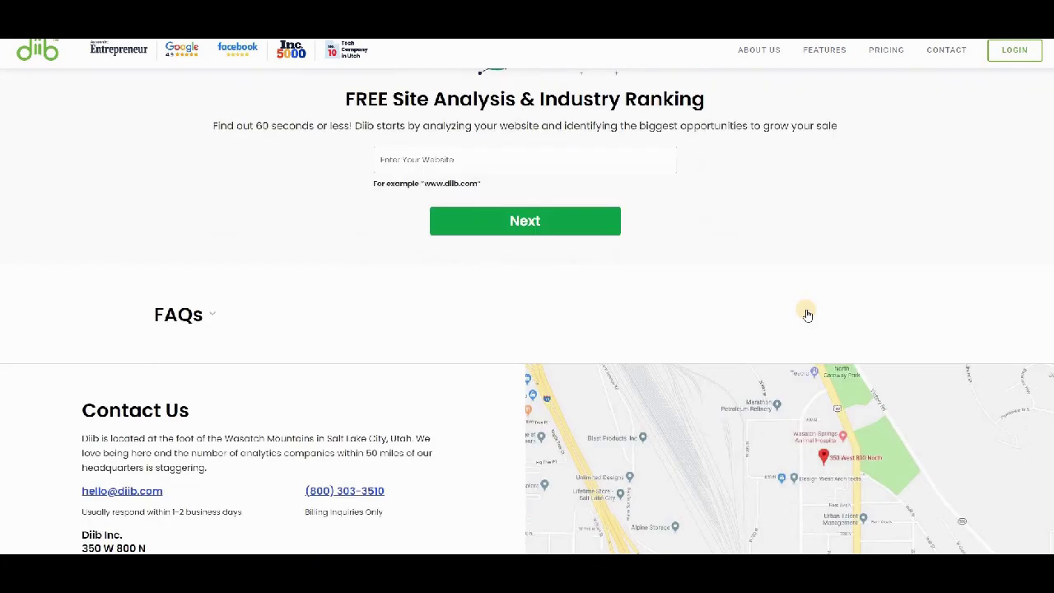
pyautogui.scroll(-4, 807, 313)
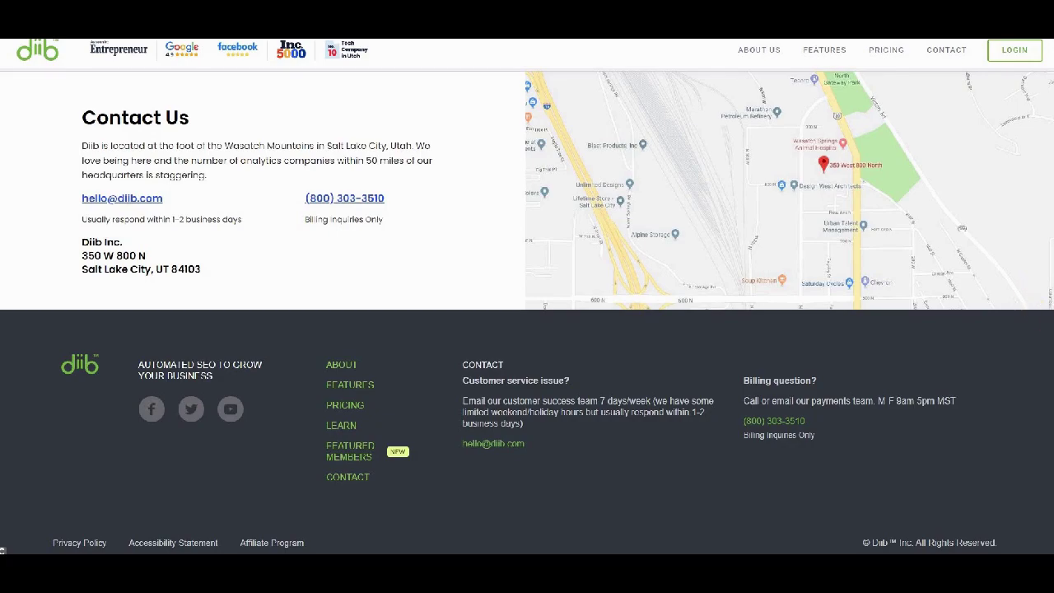
pyautogui.scroll(20, 526, 313)
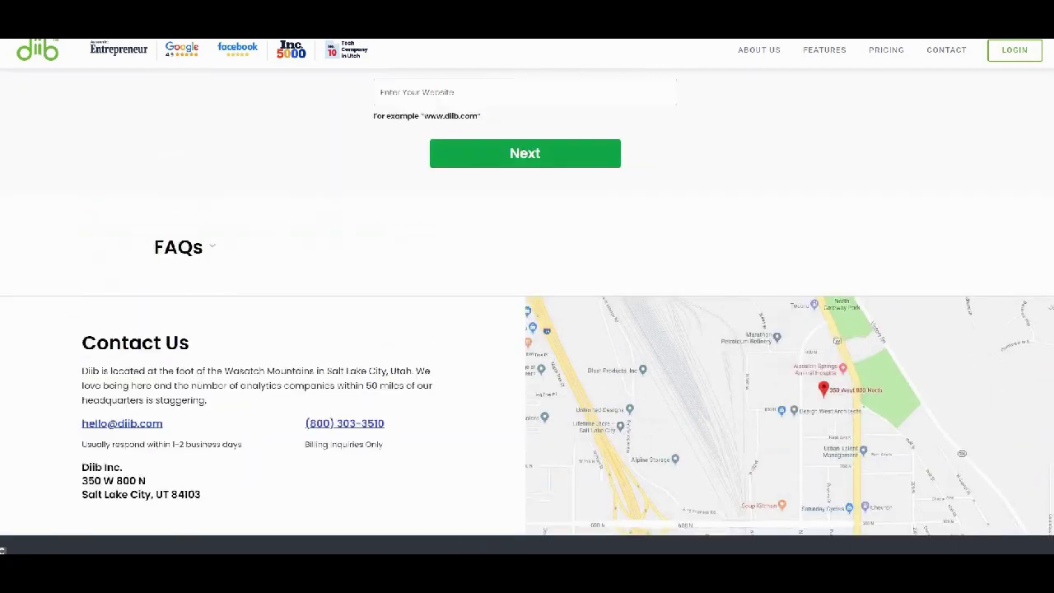
pyautogui.scroll(15, 526, 312)
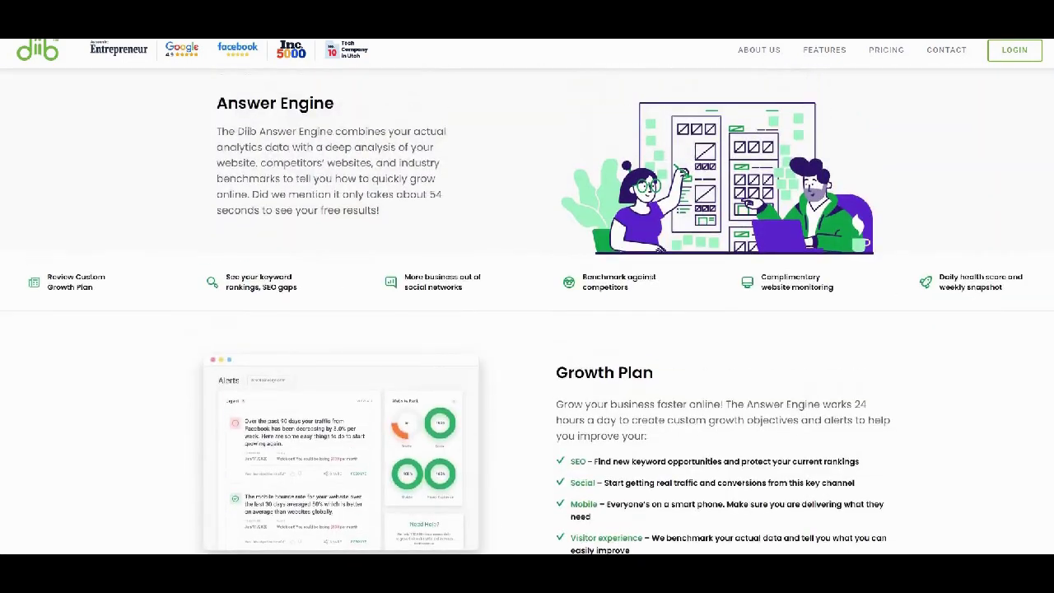
pyautogui.scroll(10, 941, 98)
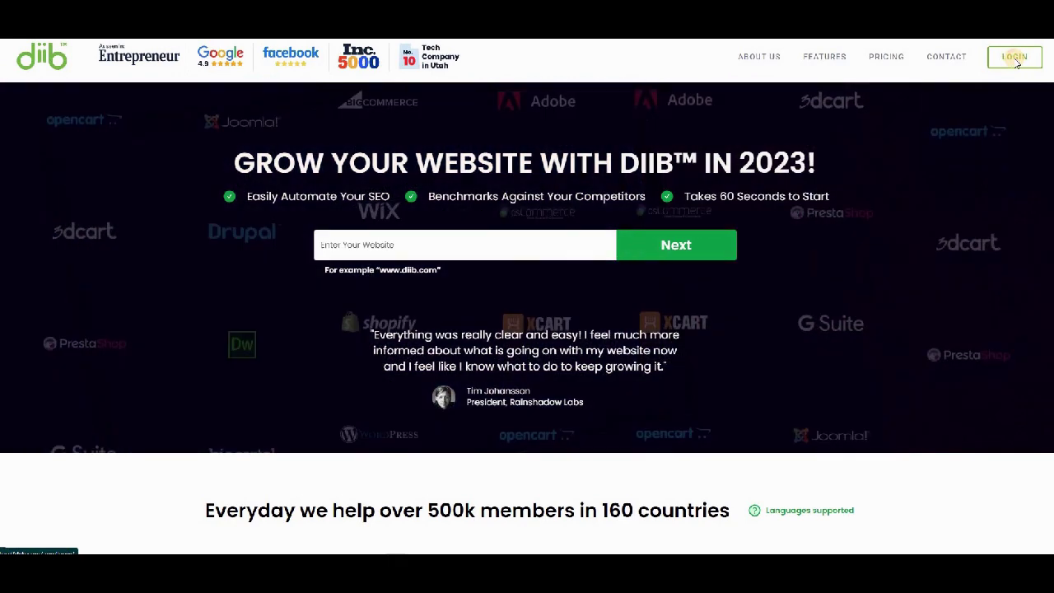
# - Log in to Diib with the first listed Google account
pyautogui.click(1014, 61)
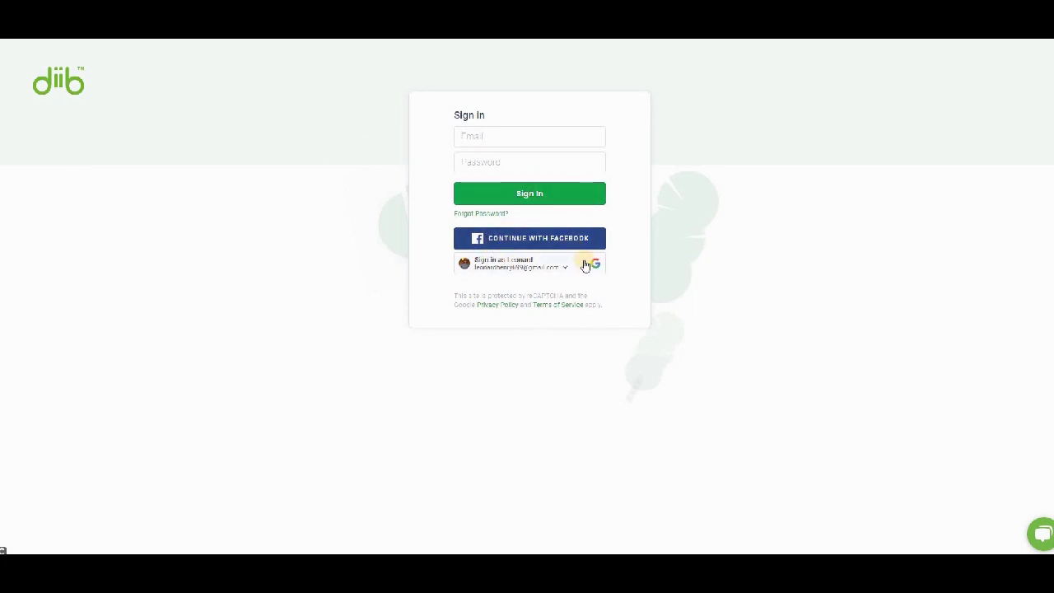
pyautogui.click(525, 267)
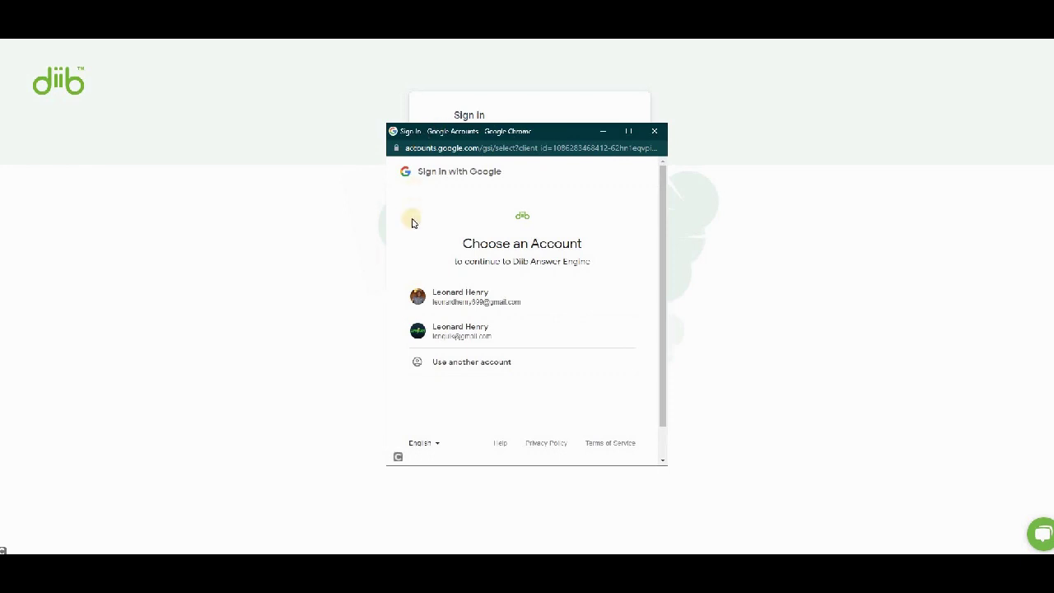
pyautogui.click(451, 296)
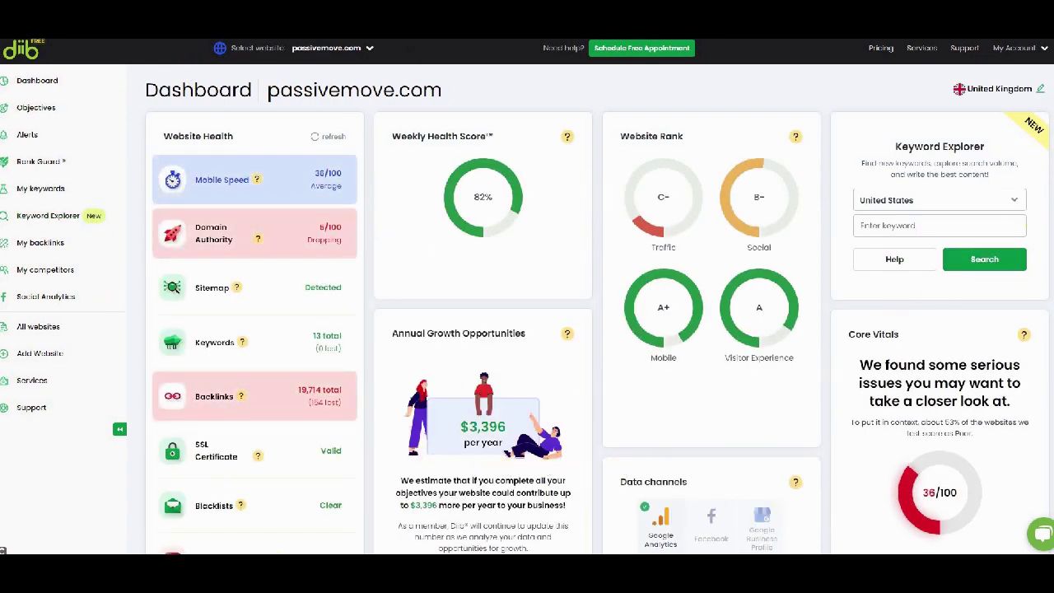
# - Show the weekly actual and predicted figures instead of charts for Unique Visitors, Returning Visits and Visits on the dashboard
pyautogui.scroll(-3, 599, 313)
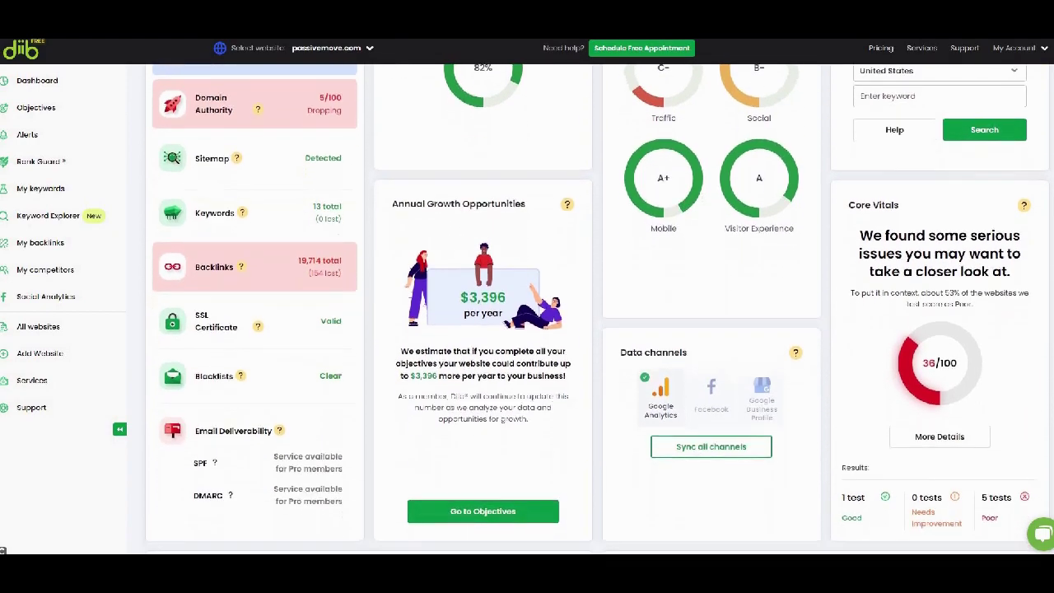
pyautogui.scroll(-10, 598, 313)
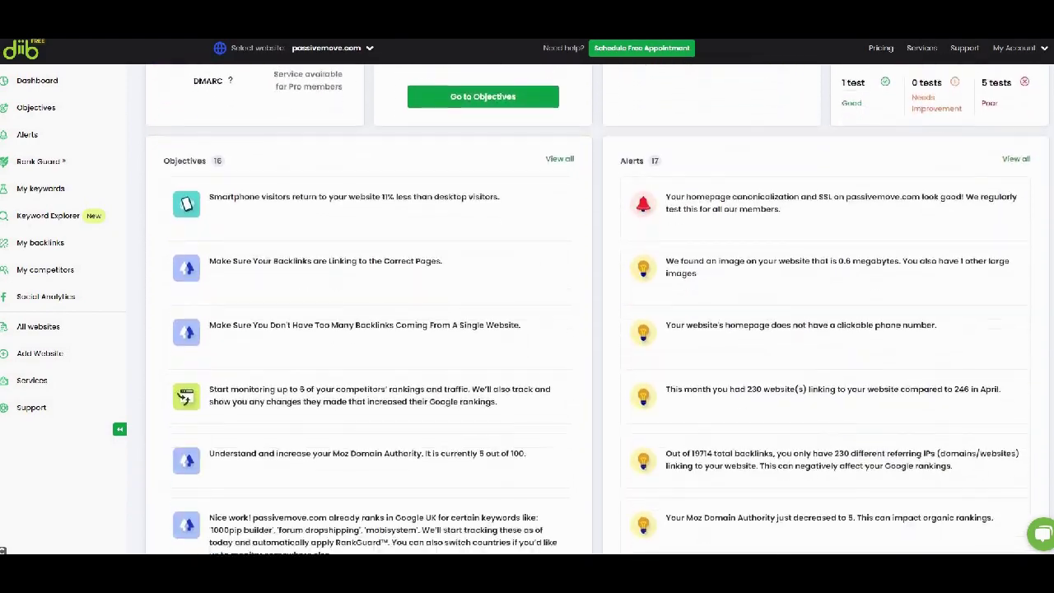
pyautogui.scroll(-6, 1049, 434)
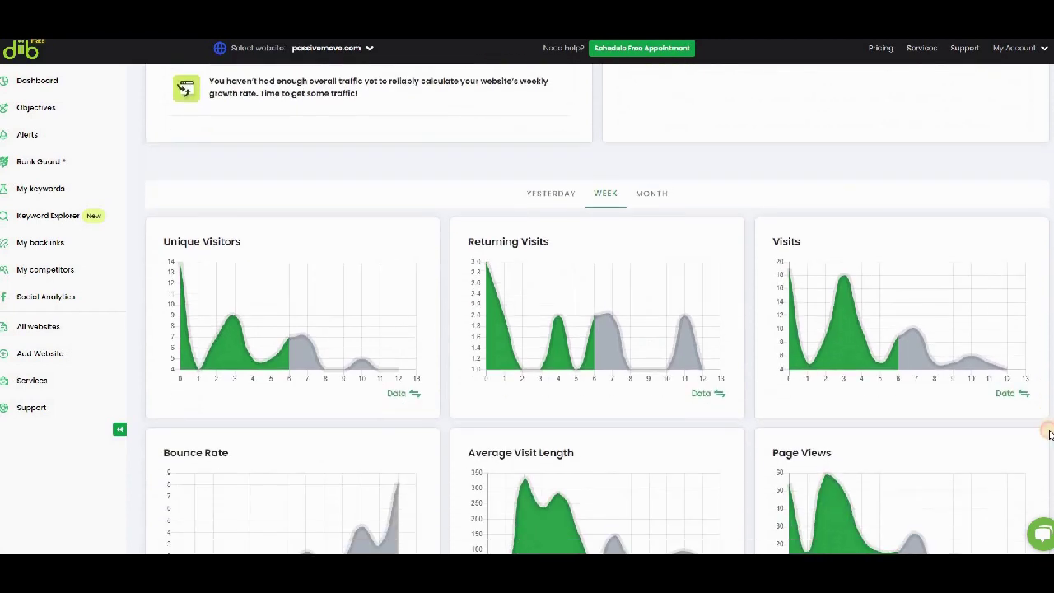
pyautogui.scroll(-1, 1049, 434)
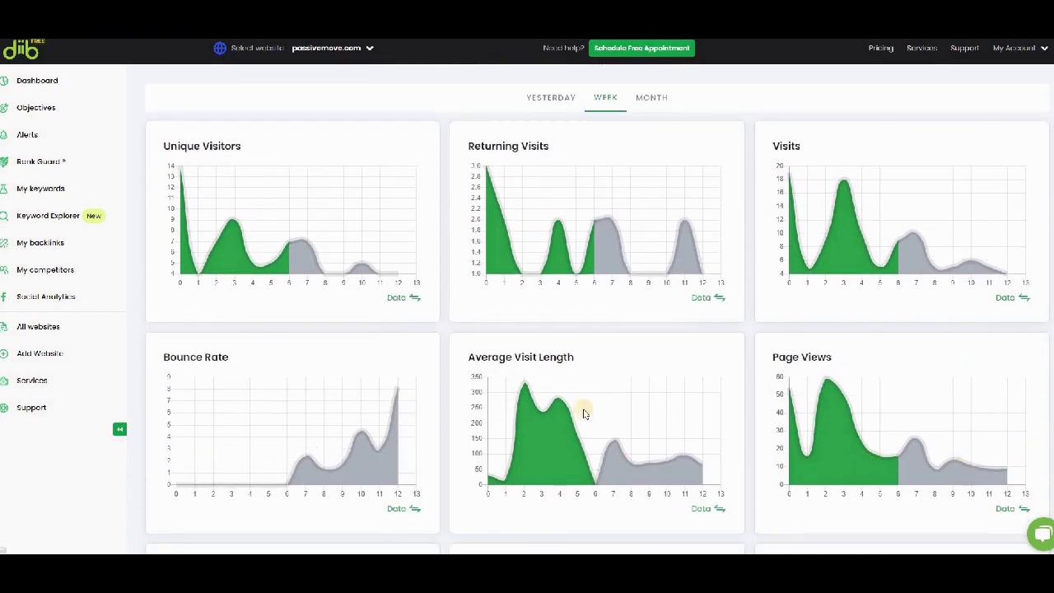
pyautogui.click(399, 299)
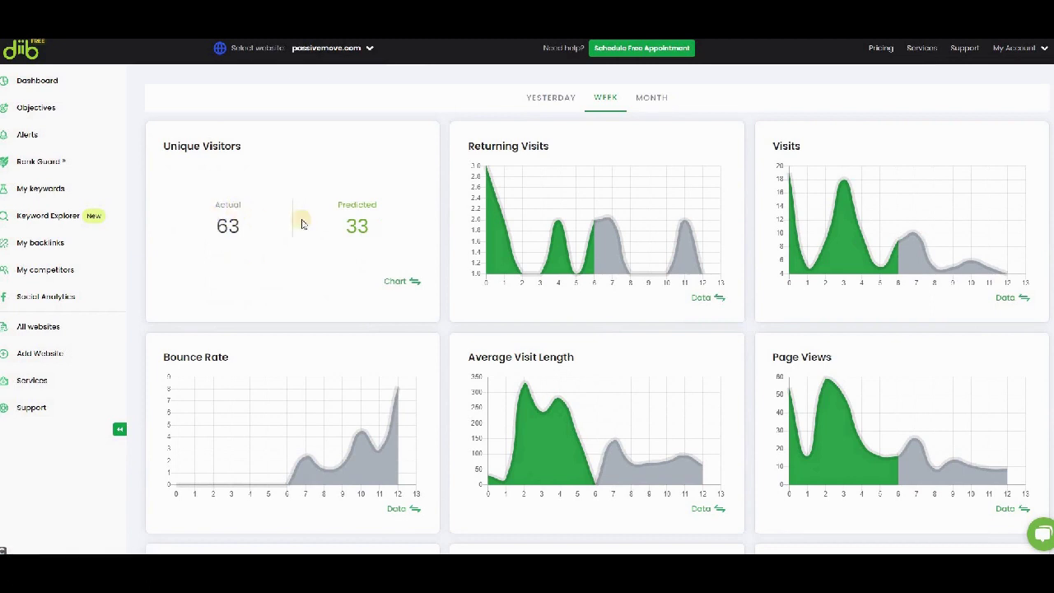
pyautogui.click(700, 299)
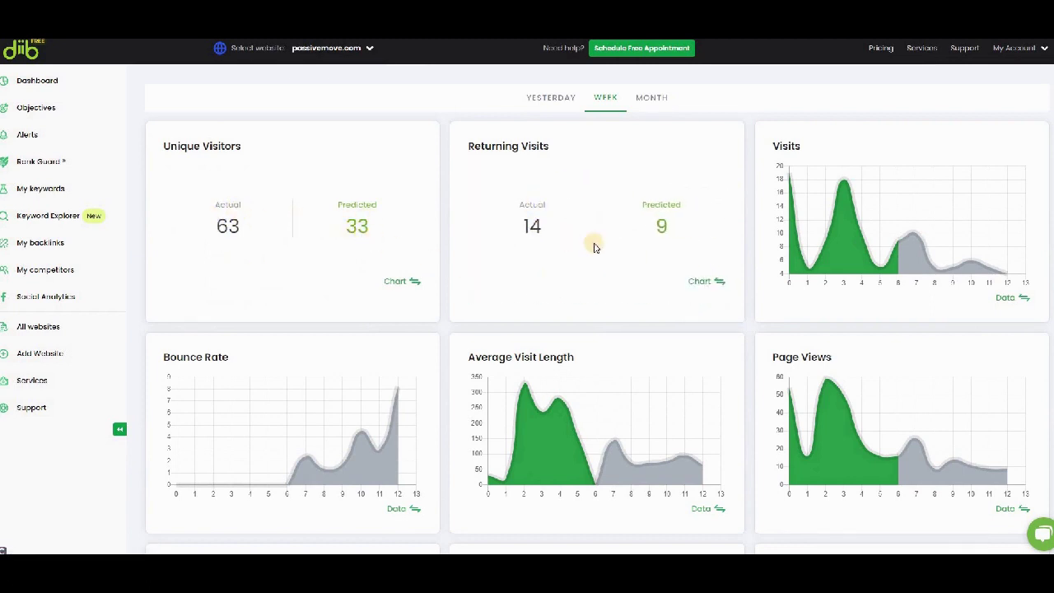
pyautogui.click(1005, 299)
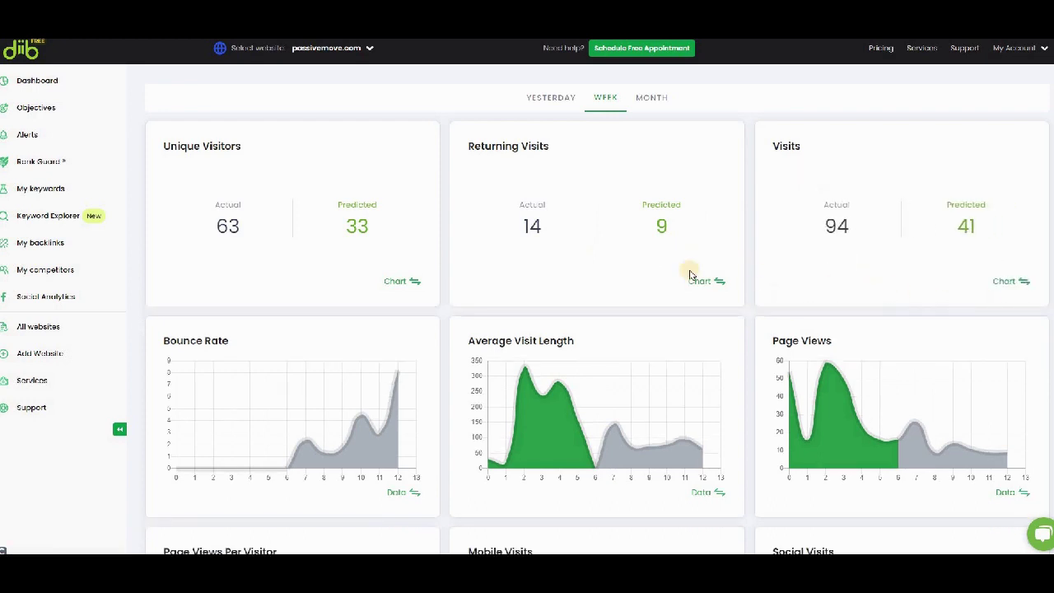
# - Show the weekly actual and predicted figures instead of charts for Bounce Rate, Average Visit Length and Page Views
pyautogui.scroll(-2, 296, 292)
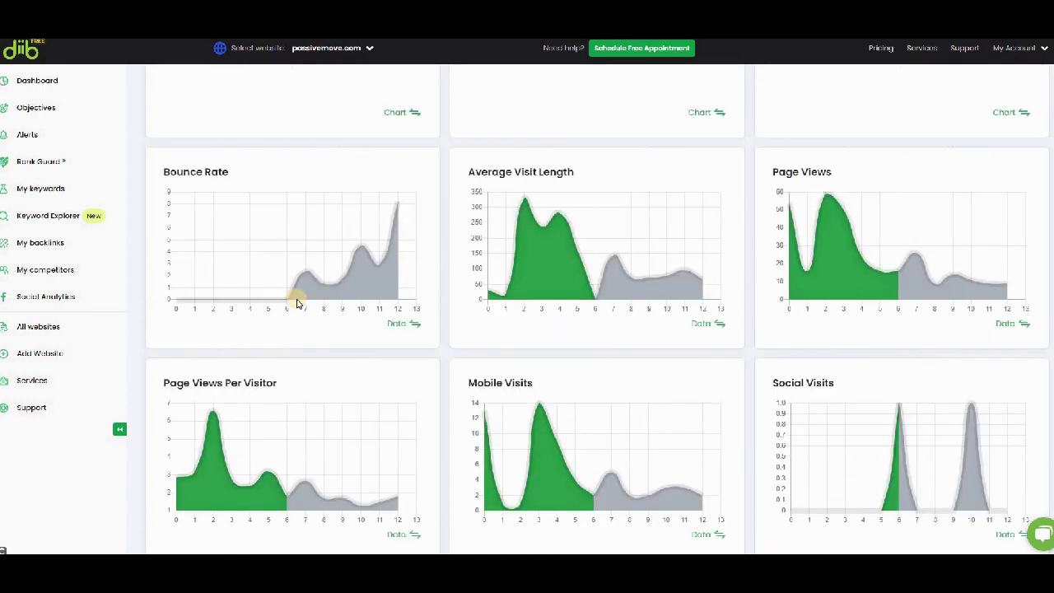
pyautogui.click(394, 323)
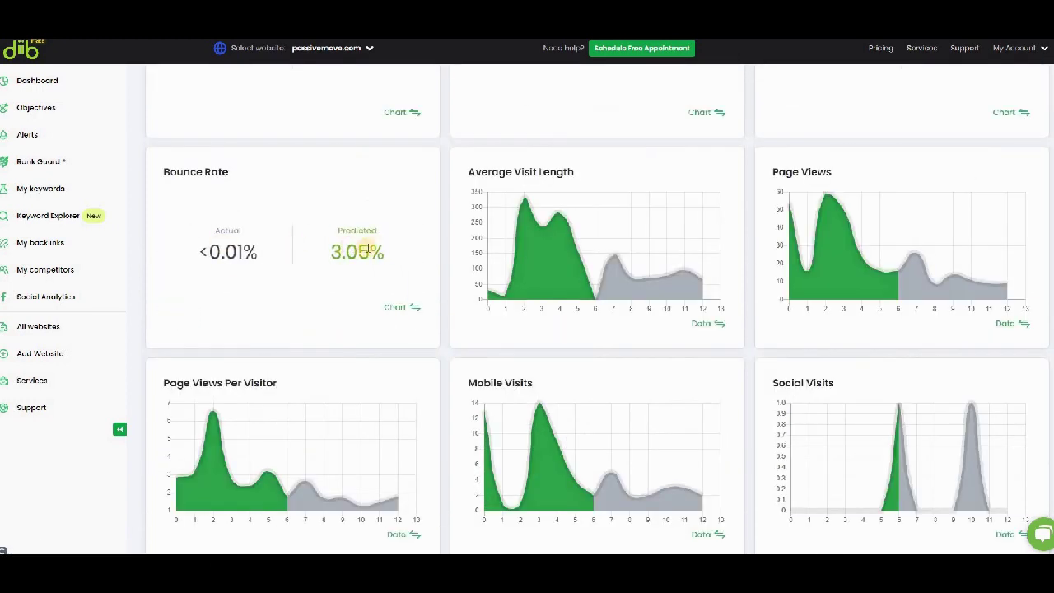
pyautogui.click(702, 323)
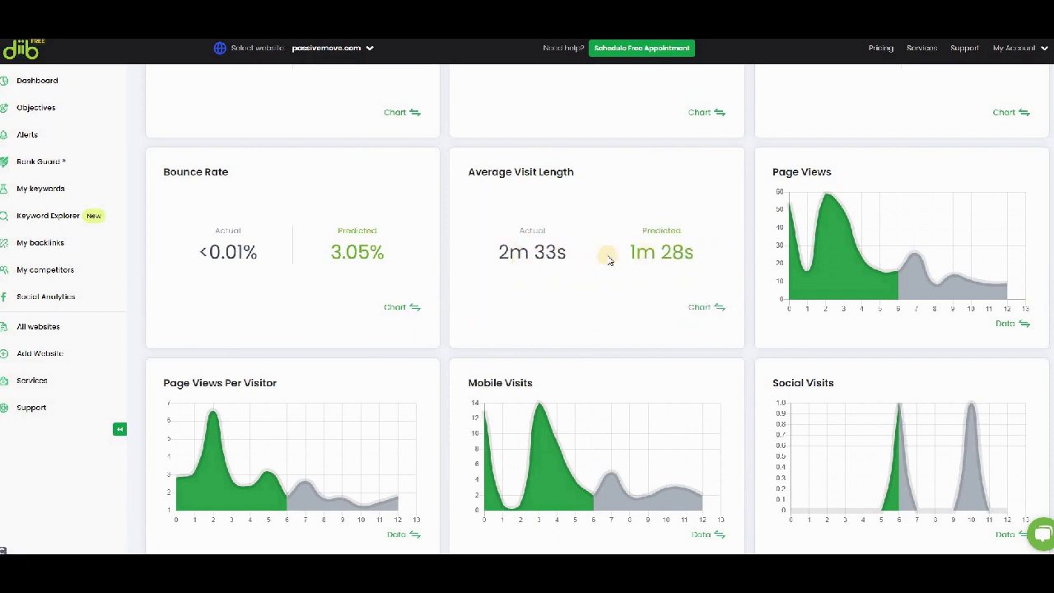
pyautogui.click(1008, 323)
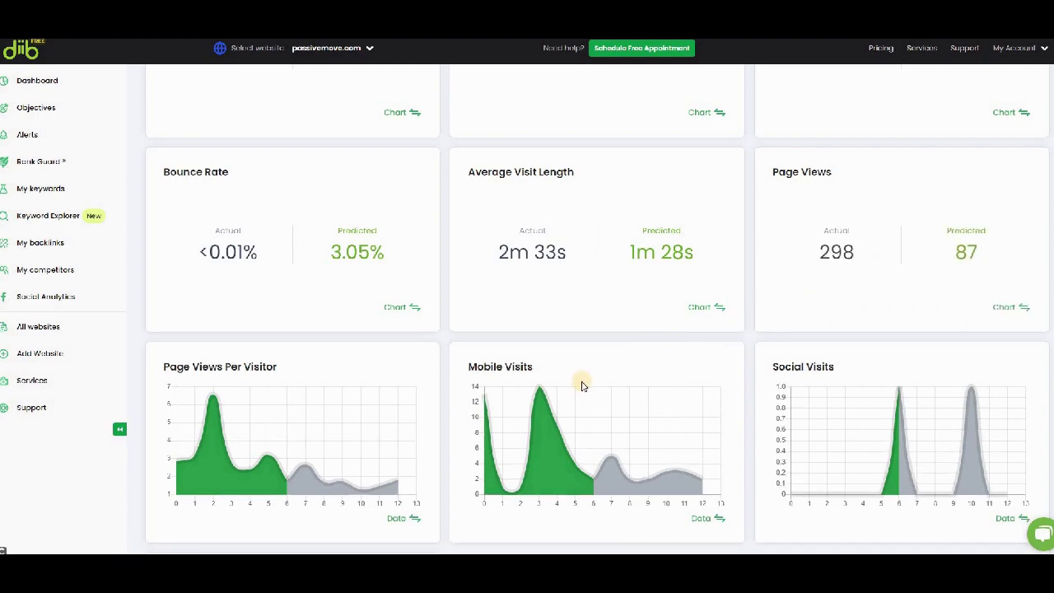
pyautogui.scroll(-5, 581, 384)
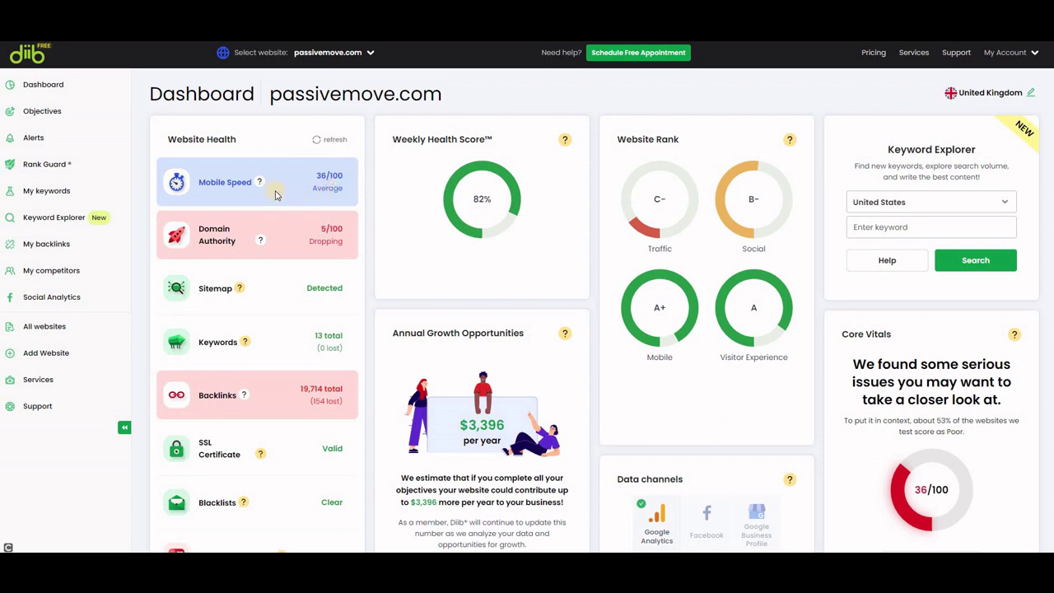
# - Read the Website Health explanations for Mobile Speed, Blacklists and Email Deliverability, and review the Annual Growth Opportunities estimate
pyautogui.moveTo(260, 184)
pyautogui.scroll(-1, 305, 333)
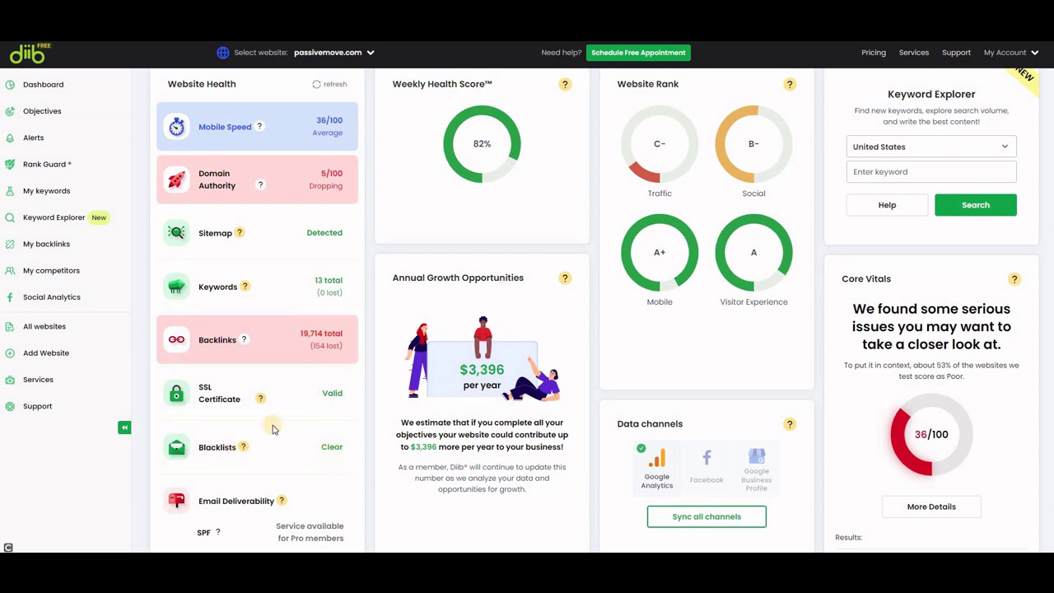
pyautogui.moveTo(245, 448)
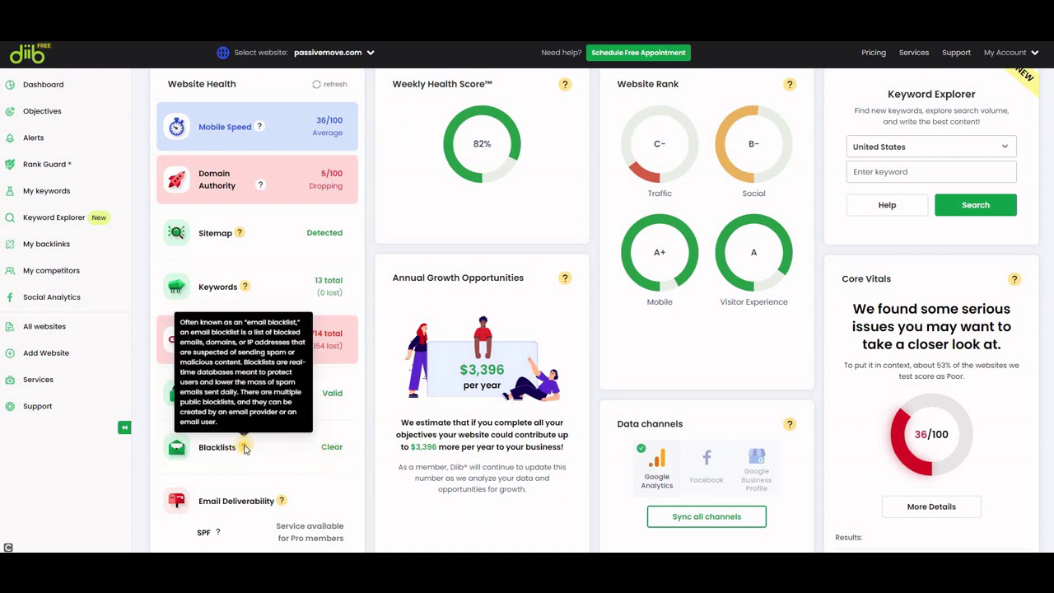
pyautogui.moveTo(245, 446)
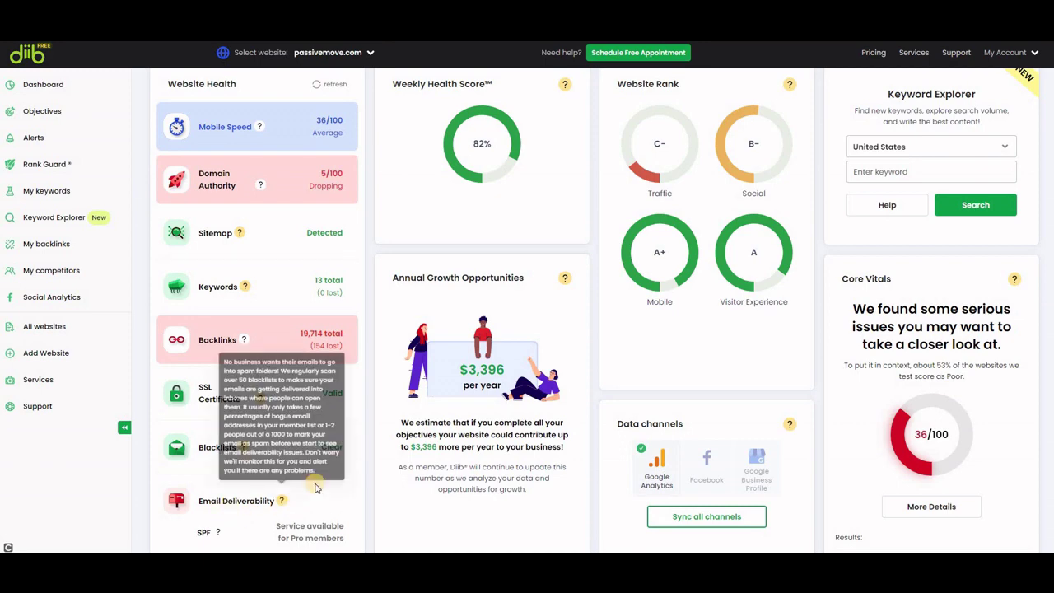
pyautogui.scroll(-3, 311, 498)
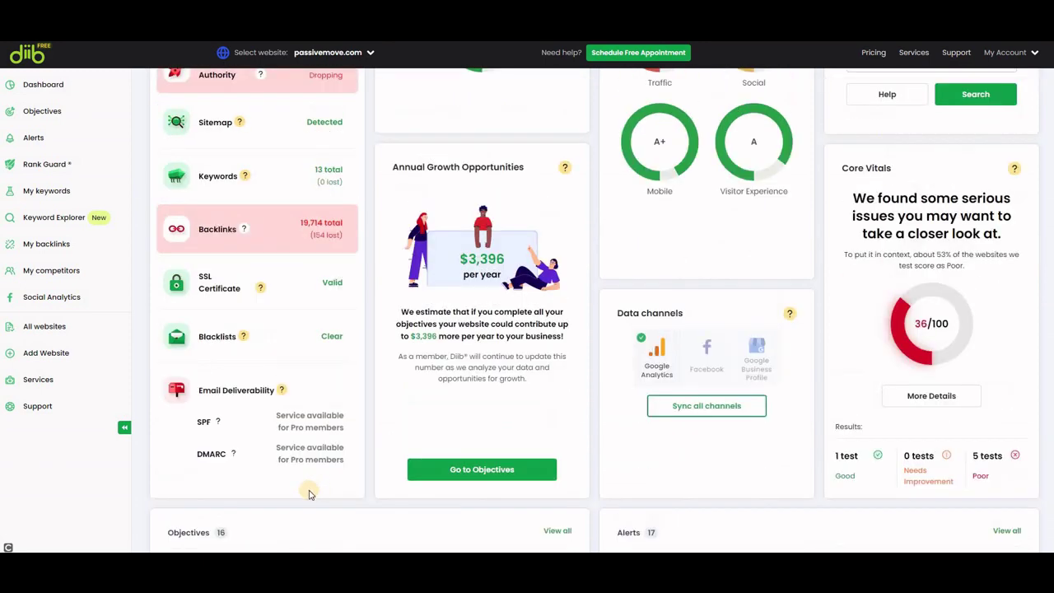
pyautogui.moveTo(280, 392)
pyautogui.scroll(2, 302, 417)
pyautogui.scroll(-2, 302, 417)
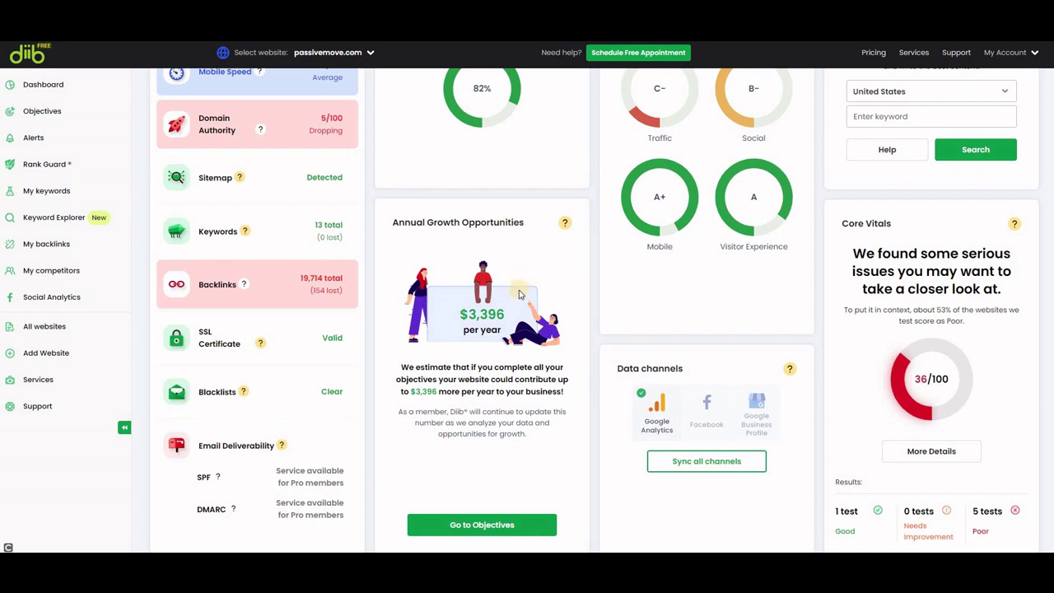
pyautogui.scroll(1, 518, 297)
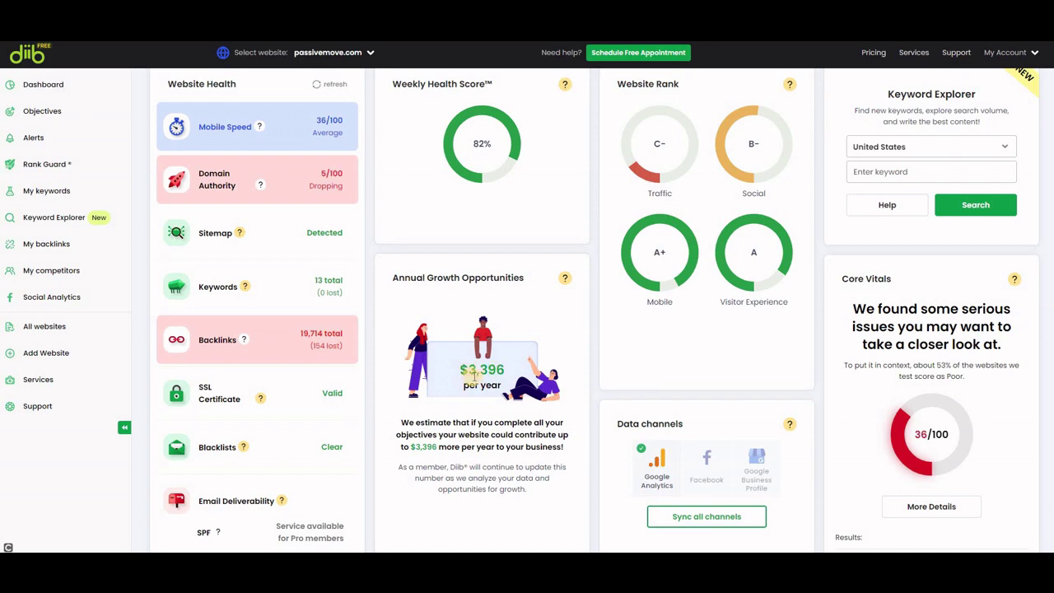
pyautogui.scroll(2, 475, 374)
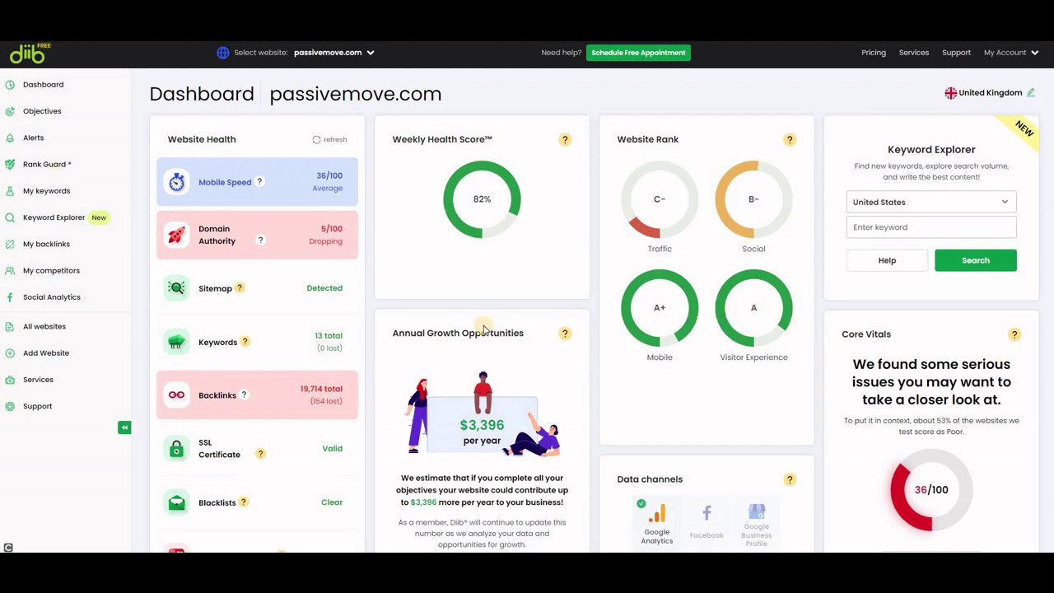
# - Open the Core Vitals details and review the overview and Google's weighting of each main metric
pyautogui.scroll(-2, 669, 327)
pyautogui.scroll(1, 669, 326)
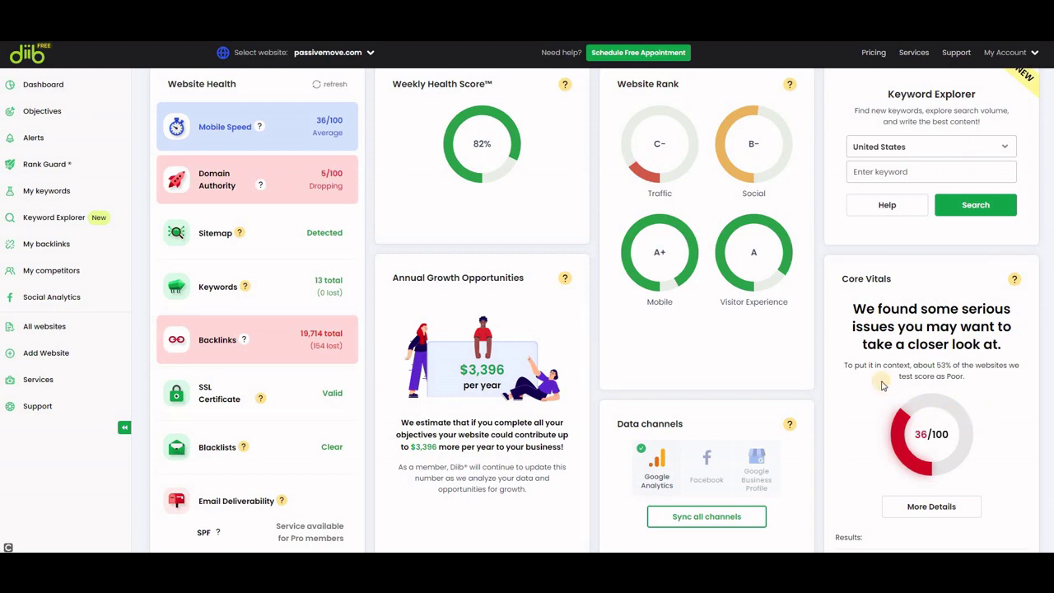
pyautogui.click(931, 506)
pyautogui.scroll(-2, 470, 346)
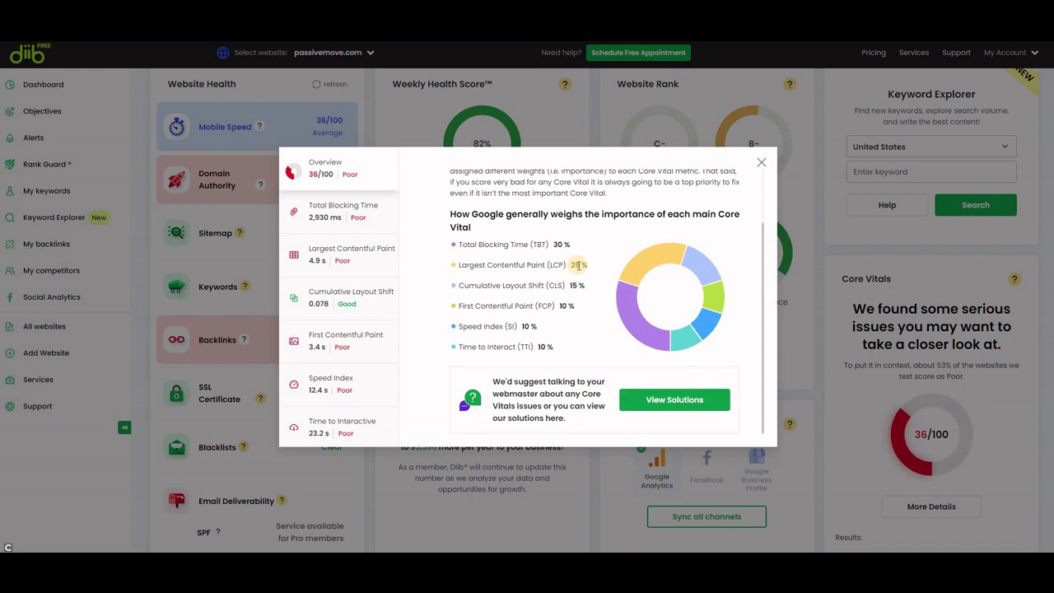
pyautogui.scroll(2, 578, 265)
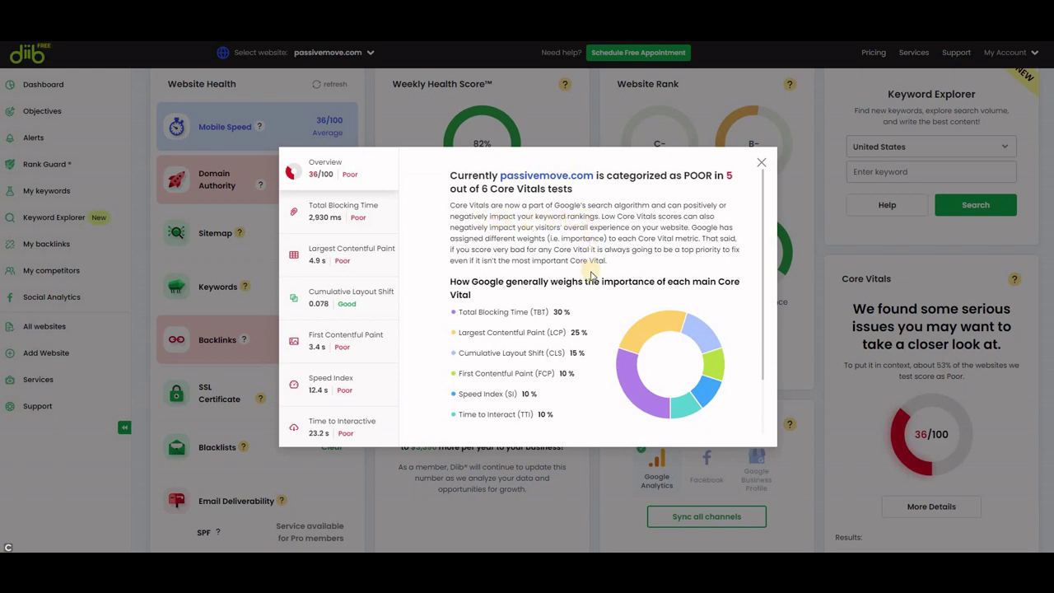
pyautogui.scroll(-1, 591, 276)
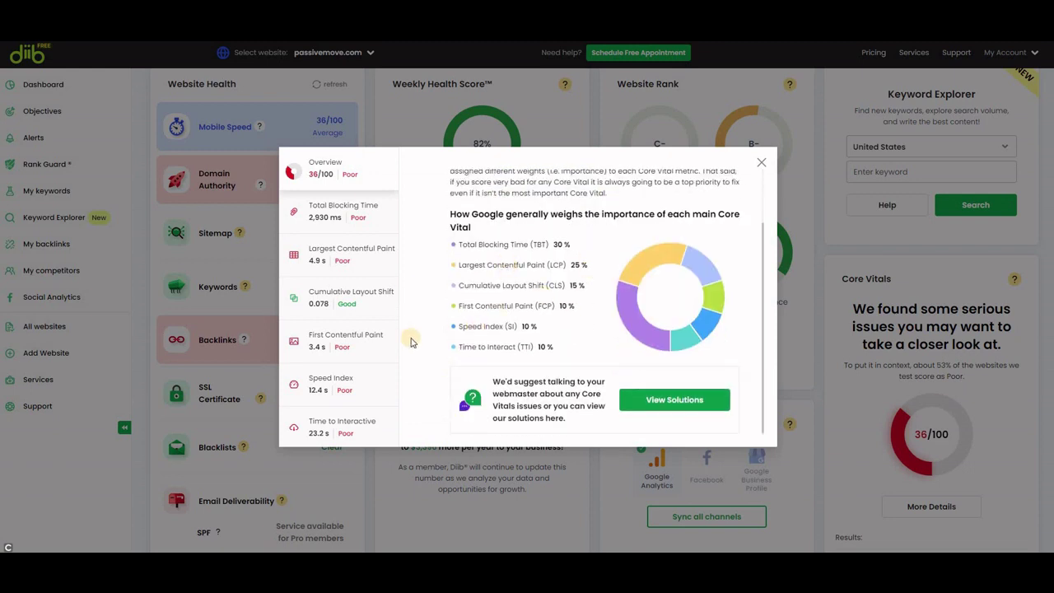
# - Open the suggested solutions for the Core Vitals issues and read through the analysis of passivemove.com on Domain Authority and content
pyautogui.click(671, 401)
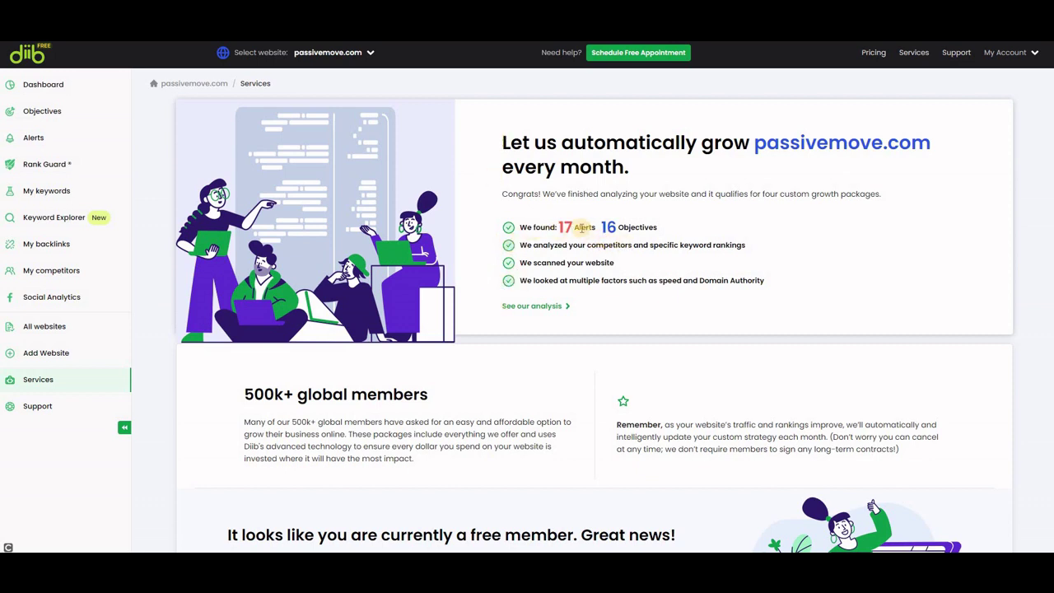
pyautogui.click(549, 308)
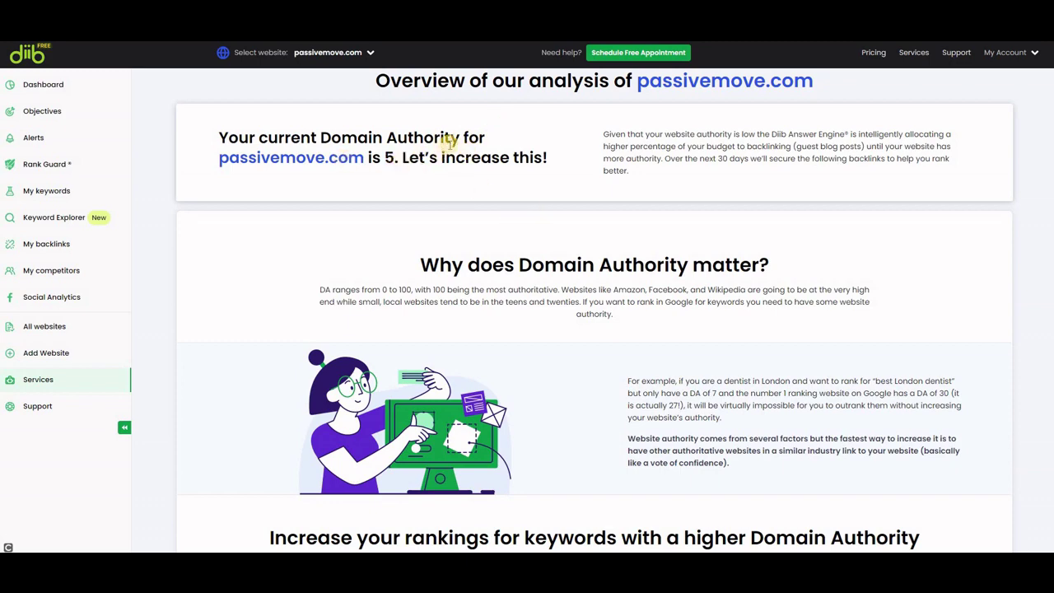
pyautogui.scroll(-3, 535, 218)
pyautogui.scroll(-2, 568, 263)
pyautogui.scroll(2, 575, 280)
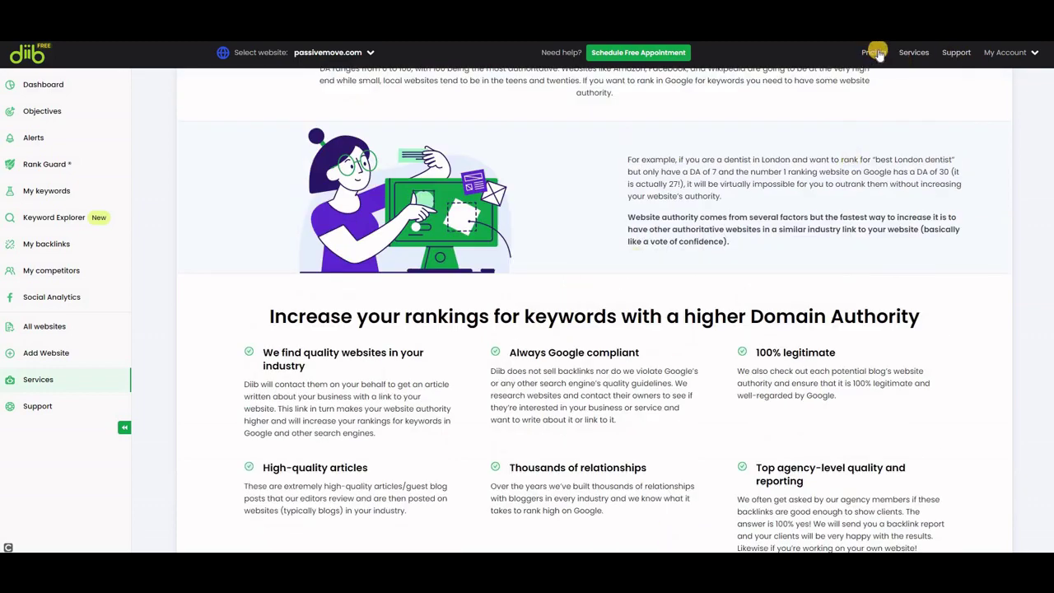
pyautogui.scroll(-5, 725, 239)
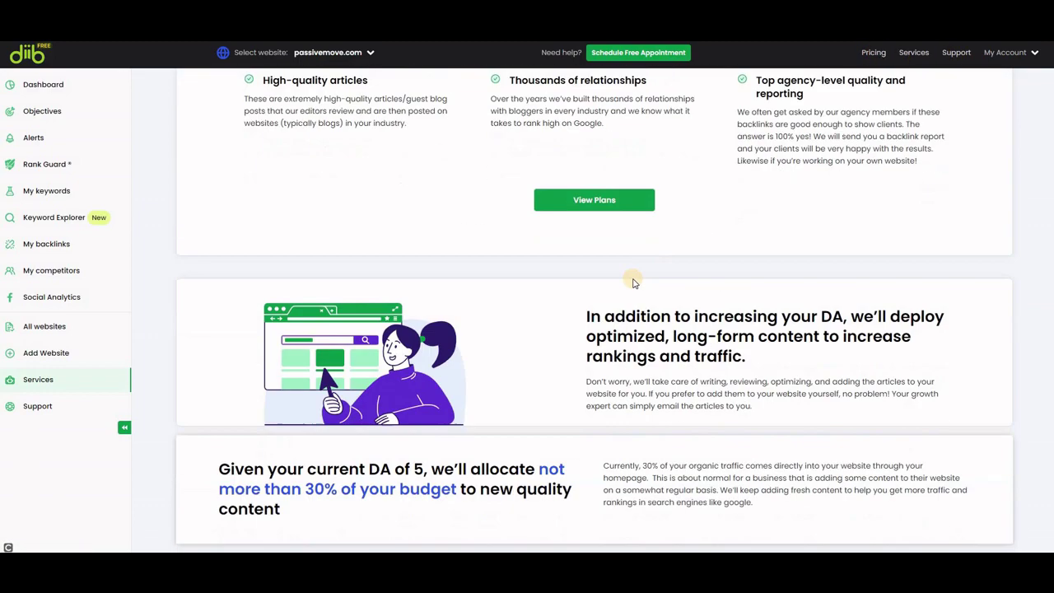
# - Read the rest of the Services page, covering content, on-page optimization, sitemap setup and the Growth Experts section
pyautogui.scroll(-12, 634, 282)
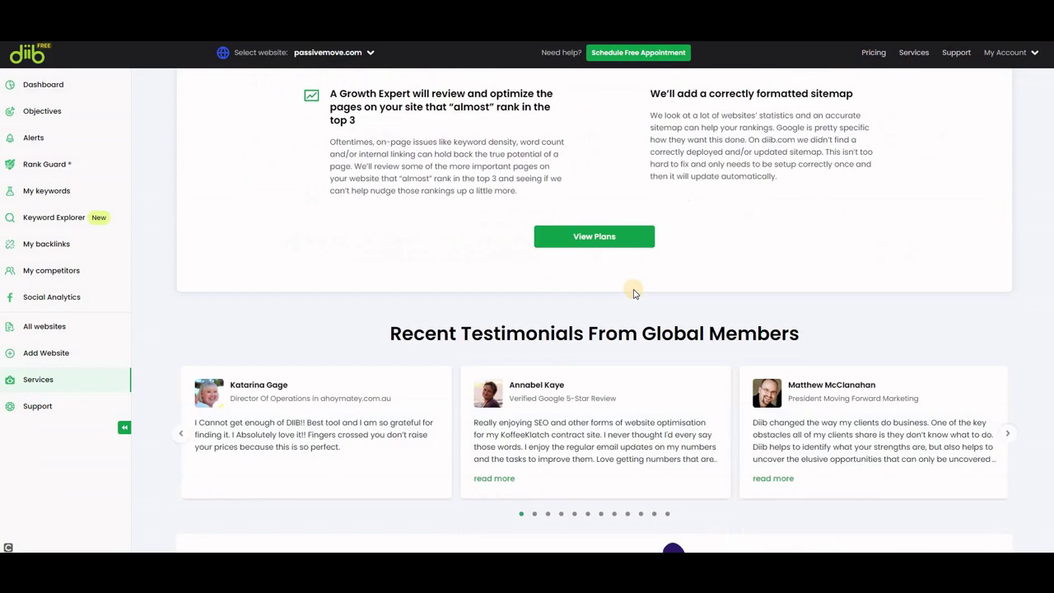
pyautogui.scroll(-3, 634, 292)
pyautogui.scroll(1, 577, 263)
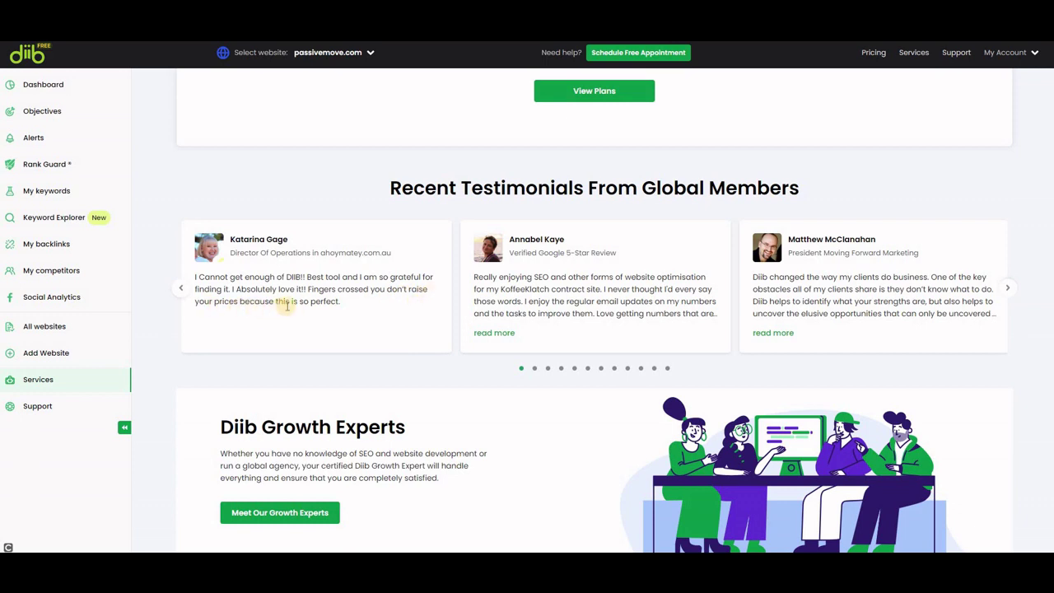
# - Browse through the recent testimonials from global members and revisit the managed plan services and Domain Authority benefits
pyautogui.click(1009, 288)
pyautogui.click(1009, 288)
pyautogui.click(1009, 288)
pyautogui.click(1009, 288)
pyautogui.click(1009, 288)
pyautogui.click(1009, 288)
pyautogui.click(1009, 288)
pyautogui.click(1009, 288)
pyautogui.click(1009, 288)
pyautogui.click(1009, 288)
pyautogui.scroll(-1, 609, 375)
pyautogui.scroll(10, 609, 377)
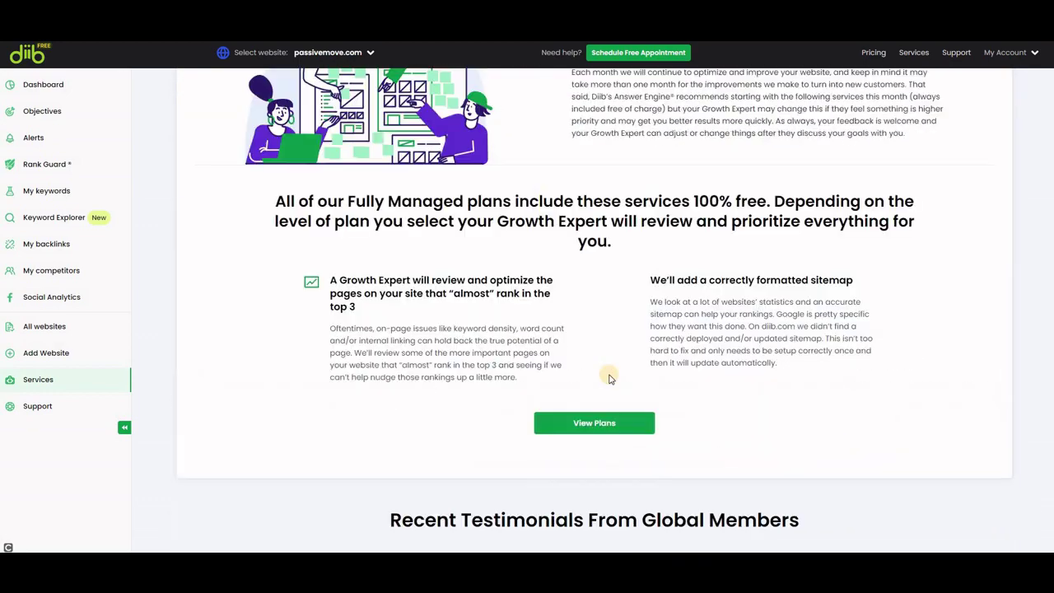
pyautogui.scroll(3, 609, 376)
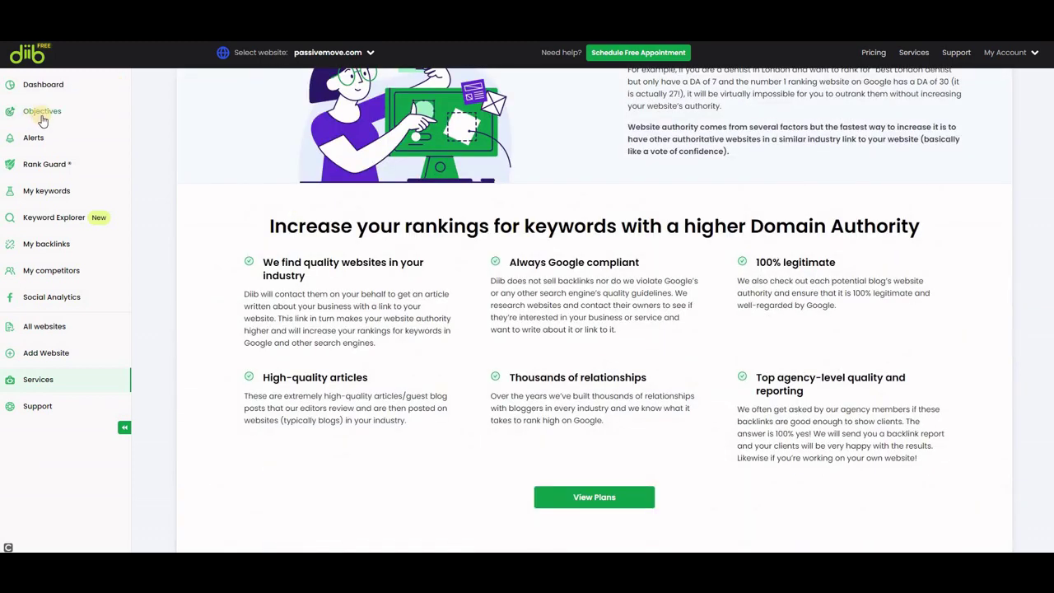
# - Open the Objectives for passivemove.com and review the Pro Growth recommendations on local traffic, backlinks, Domain Authority and image compression
pyautogui.click(42, 112)
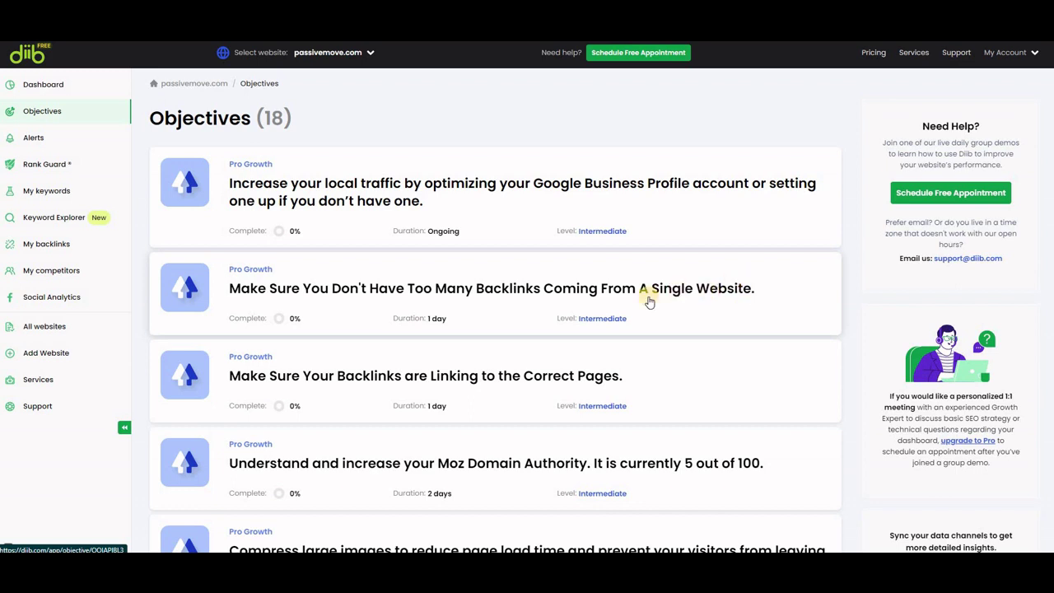
pyautogui.scroll(-1, 618, 312)
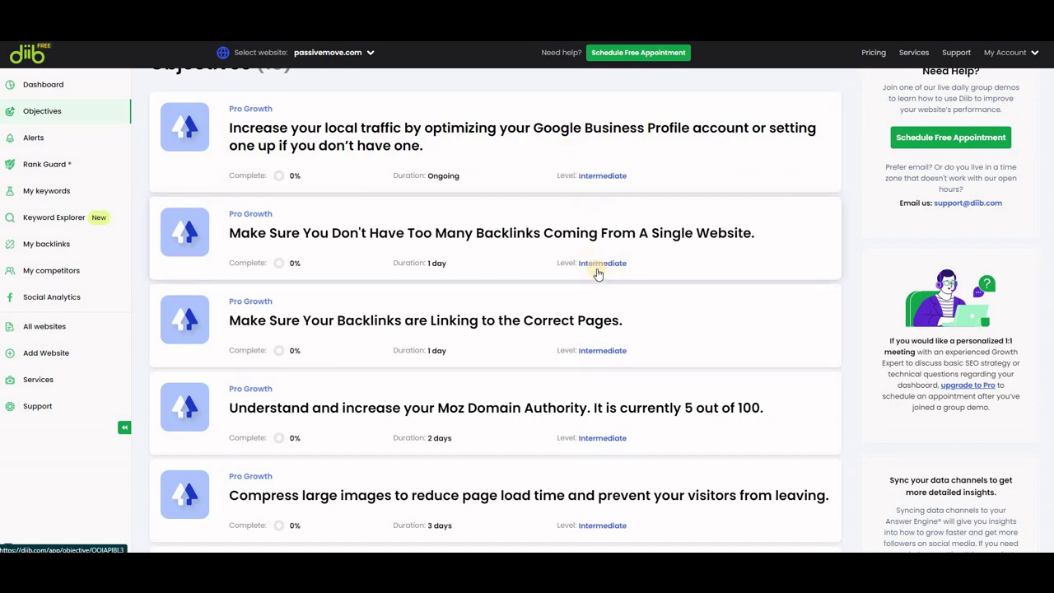
pyautogui.scroll(-1, 598, 274)
pyautogui.scroll(2, 599, 270)
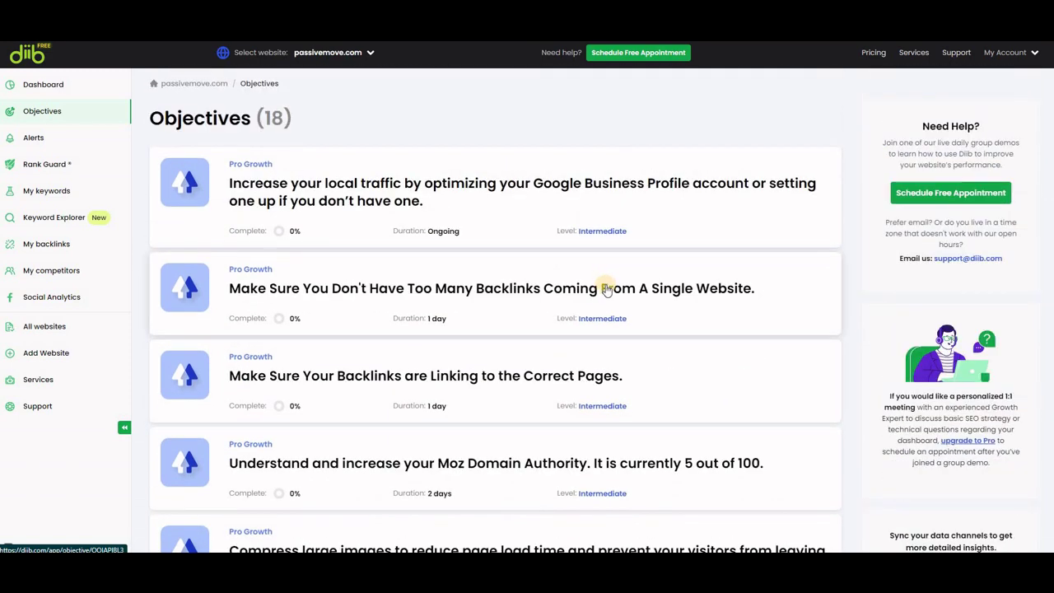
pyautogui.scroll(-3, 604, 283)
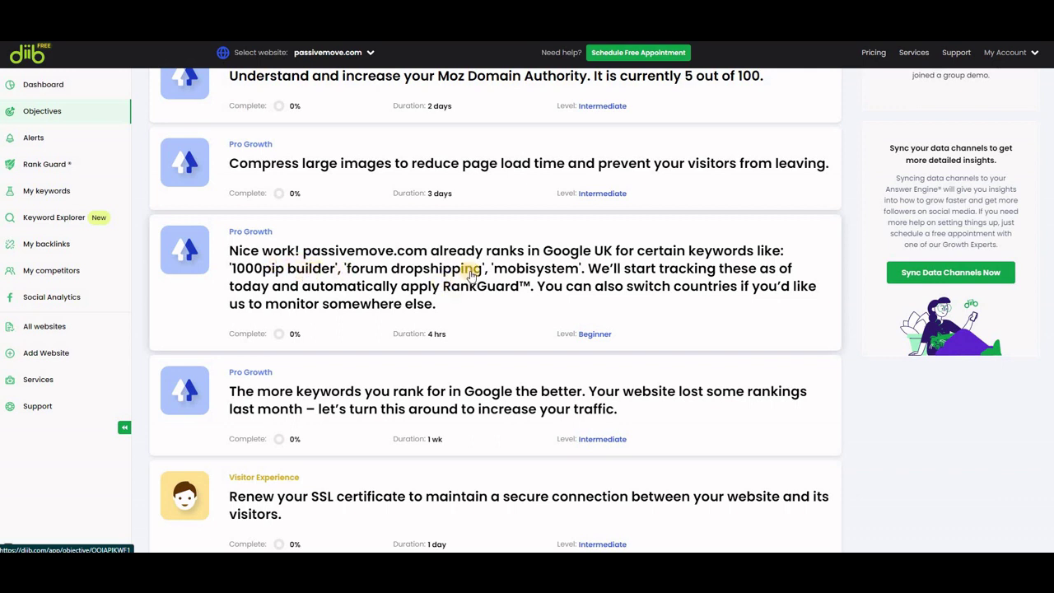
# - Review the remaining objectives on keyword rankings, SSL certificate, mobile visitors, search traffic, competitors and social media
pyautogui.scroll(-2, 337, 305)
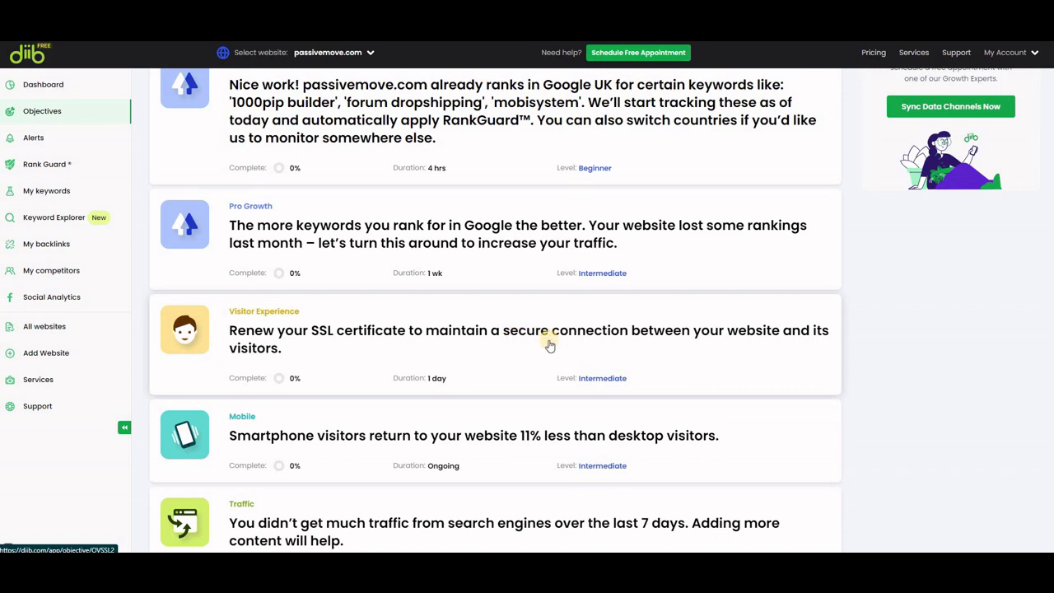
pyautogui.scroll(-2, 474, 350)
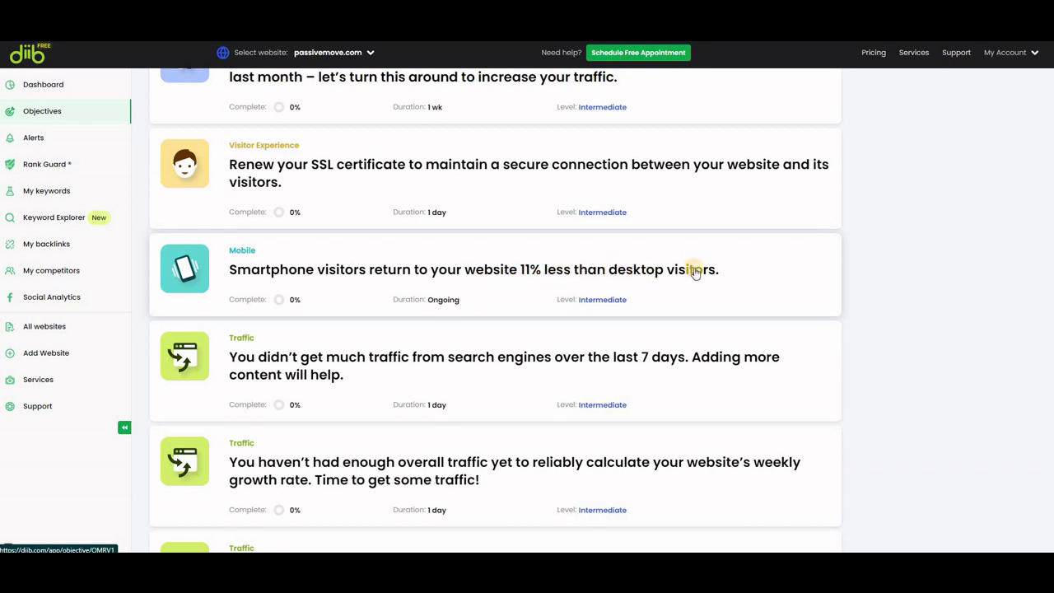
pyautogui.scroll(-1, 658, 284)
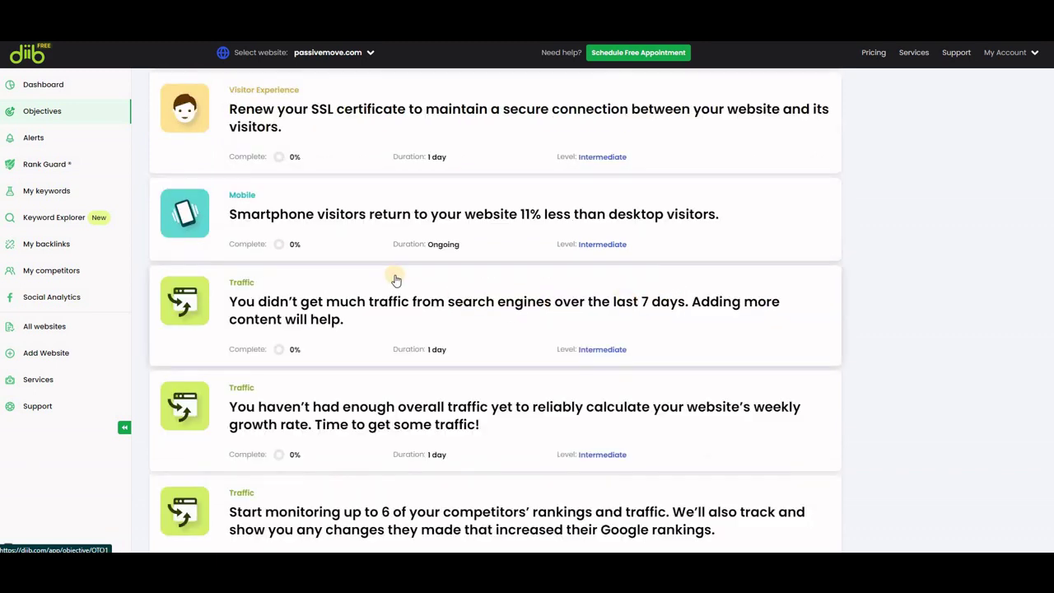
pyautogui.scroll(-1, 395, 280)
pyautogui.scroll(-1, 360, 346)
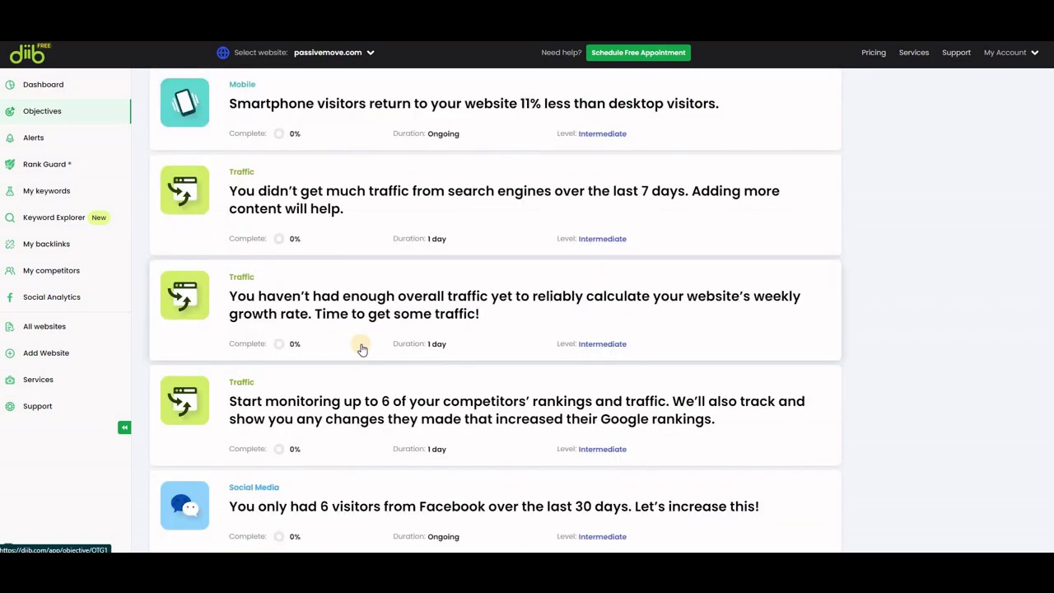
pyautogui.scroll(-4, 361, 348)
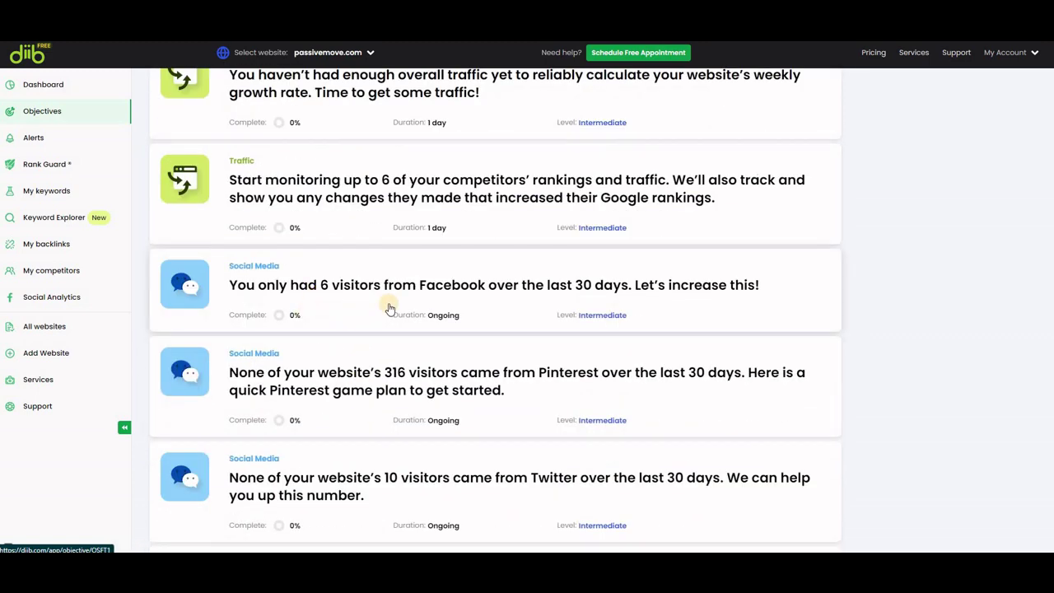
pyautogui.scroll(-5, 388, 306)
pyautogui.scroll(13, 385, 336)
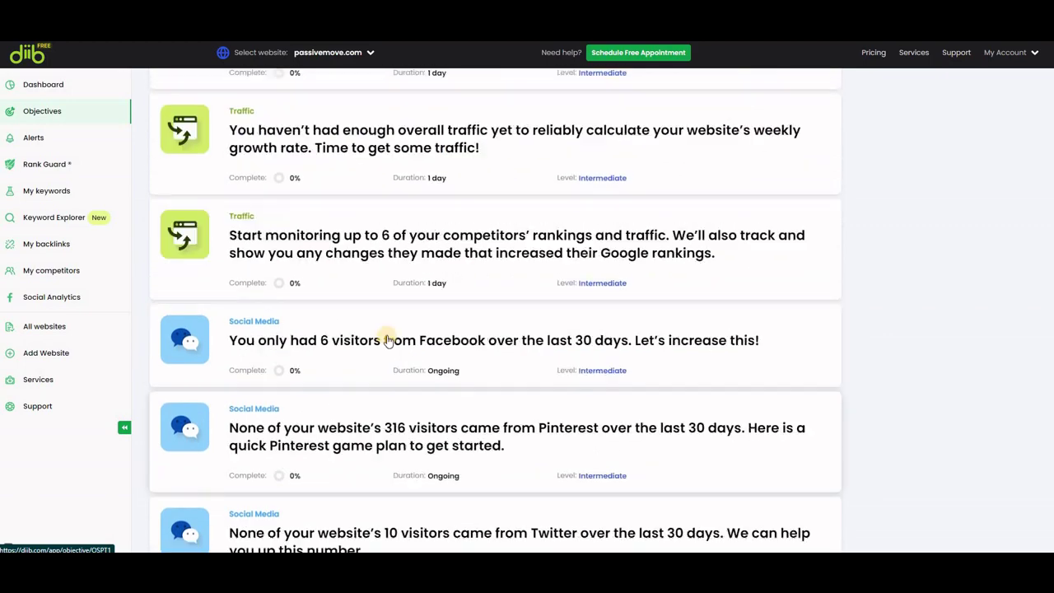
pyautogui.scroll(8, 388, 340)
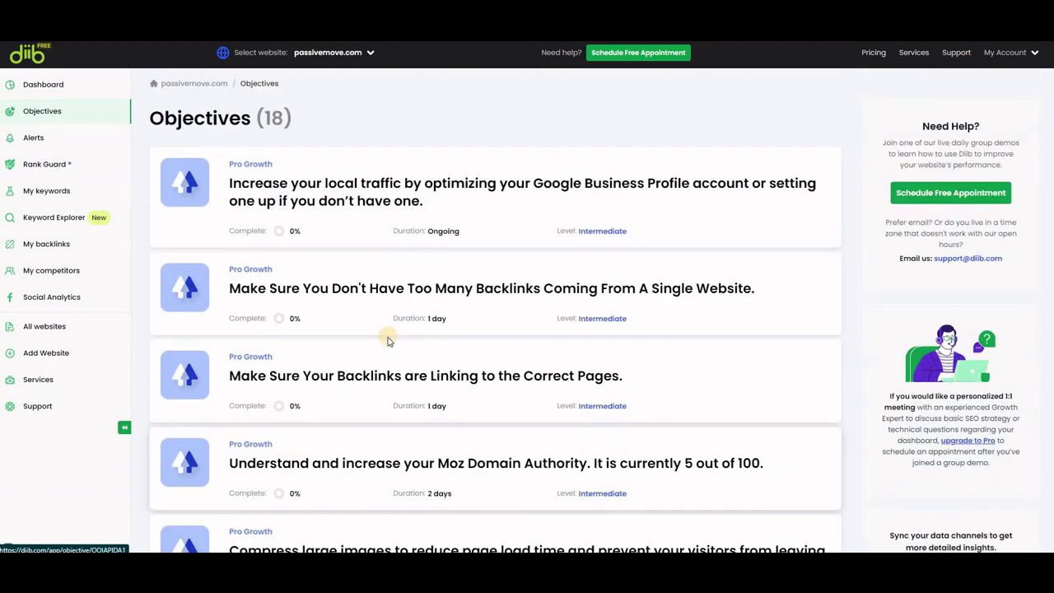
# - Open the Alerts for passivemove.com and read the entries on social, referral and organic traffic and mobile bounce rate
pyautogui.click(33, 138)
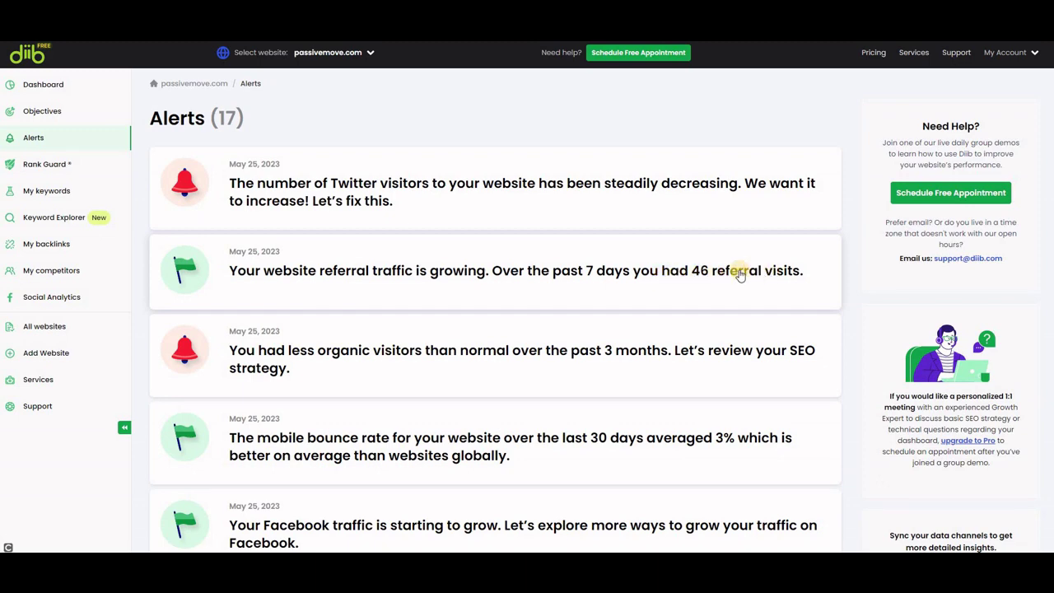
pyautogui.scroll(-2, 601, 317)
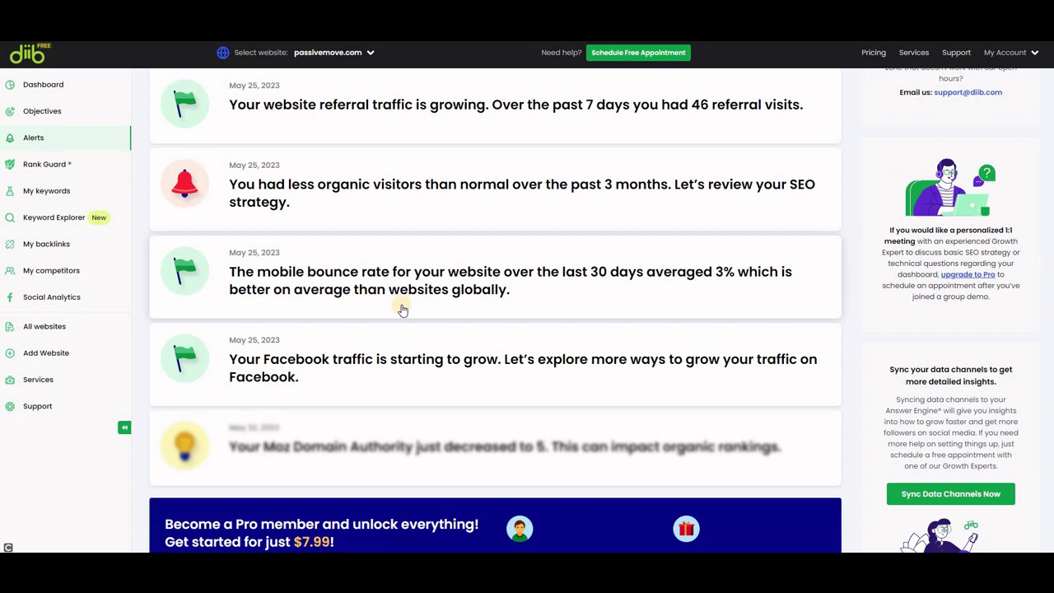
pyautogui.scroll(-2, 403, 310)
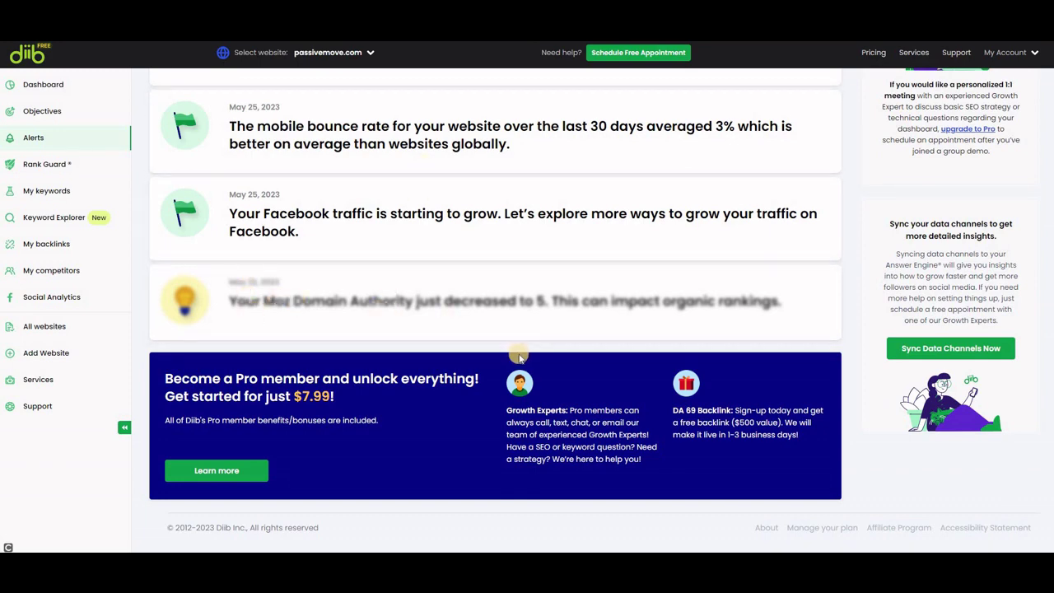
pyautogui.scroll(4, 519, 362)
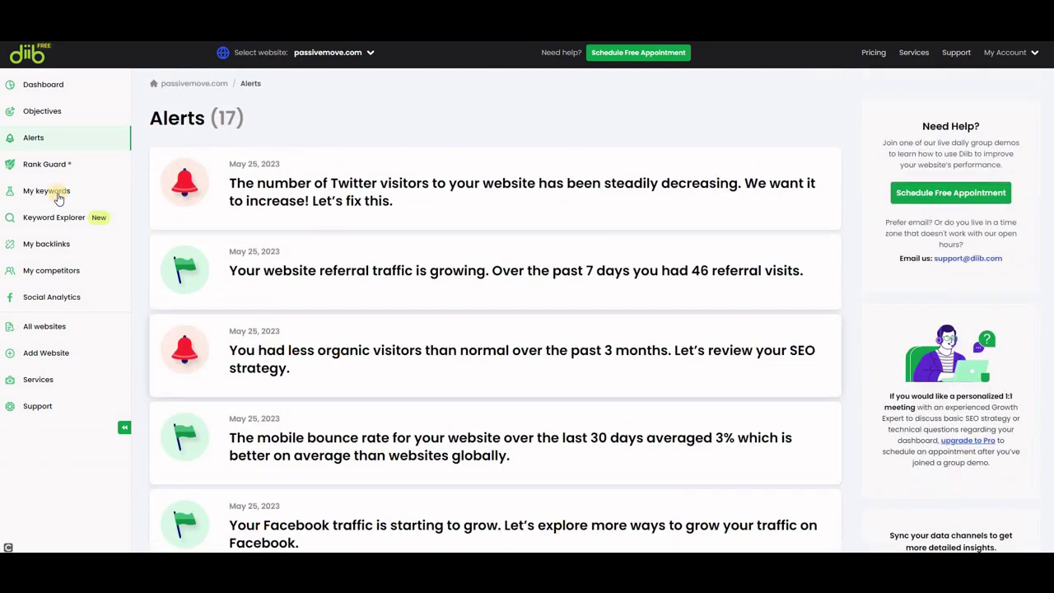
# - Open Rank Guard and examine the bookspace.com example of deserved keyword rankings and the Domain Rank improvement advice
pyautogui.click(44, 165)
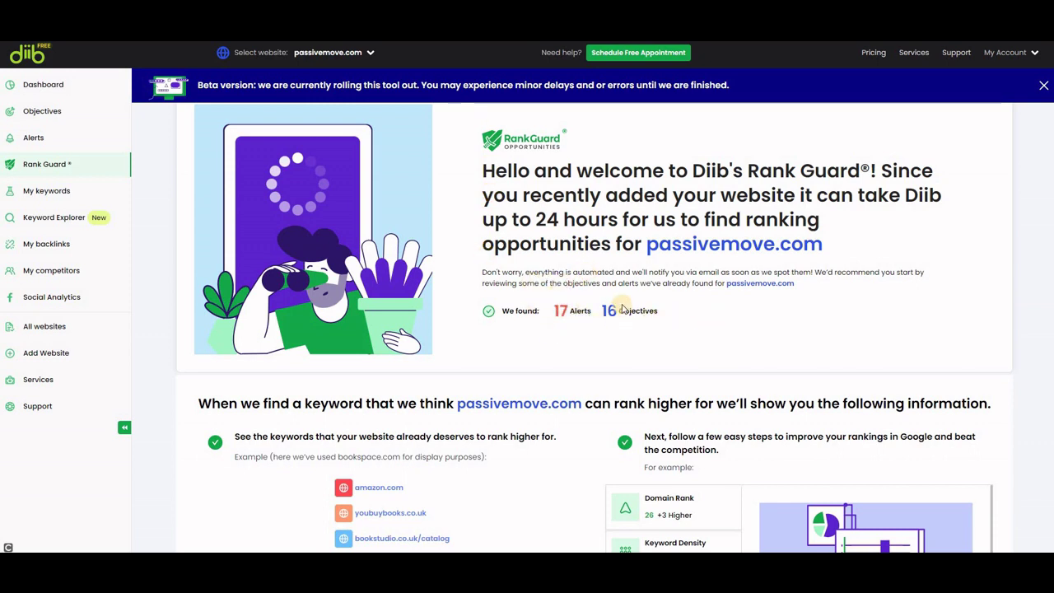
pyautogui.scroll(-3, 663, 313)
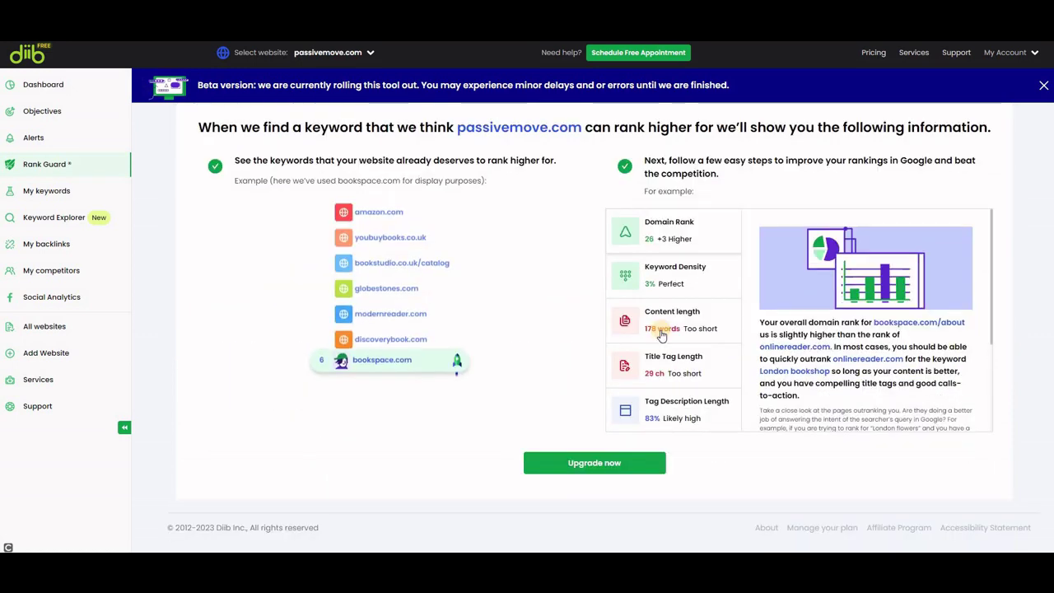
pyautogui.scroll(1, 661, 333)
pyautogui.scroll(-1, 661, 334)
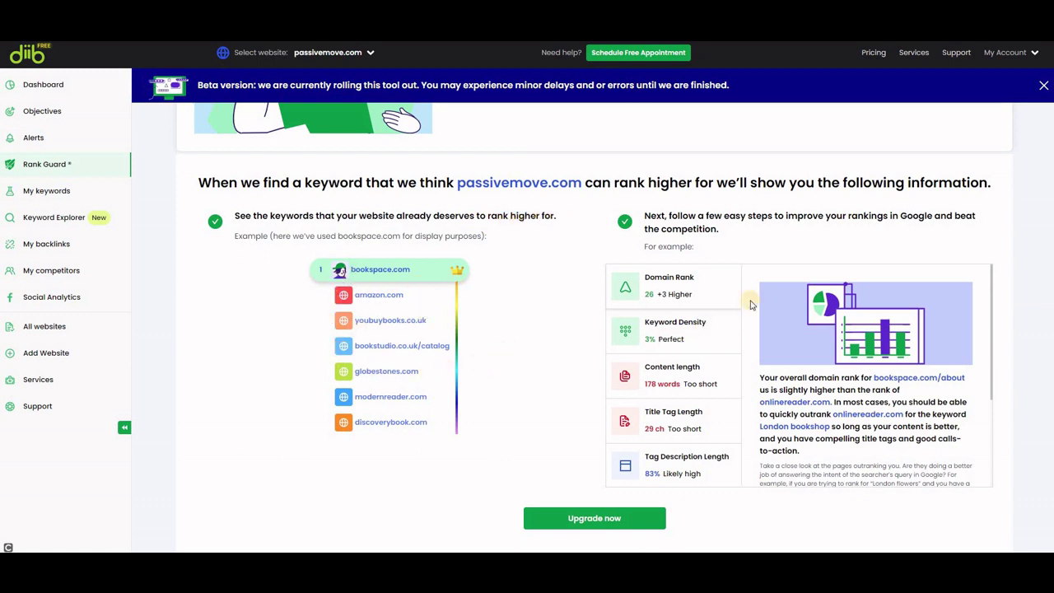
pyautogui.scroll(-3, 791, 275)
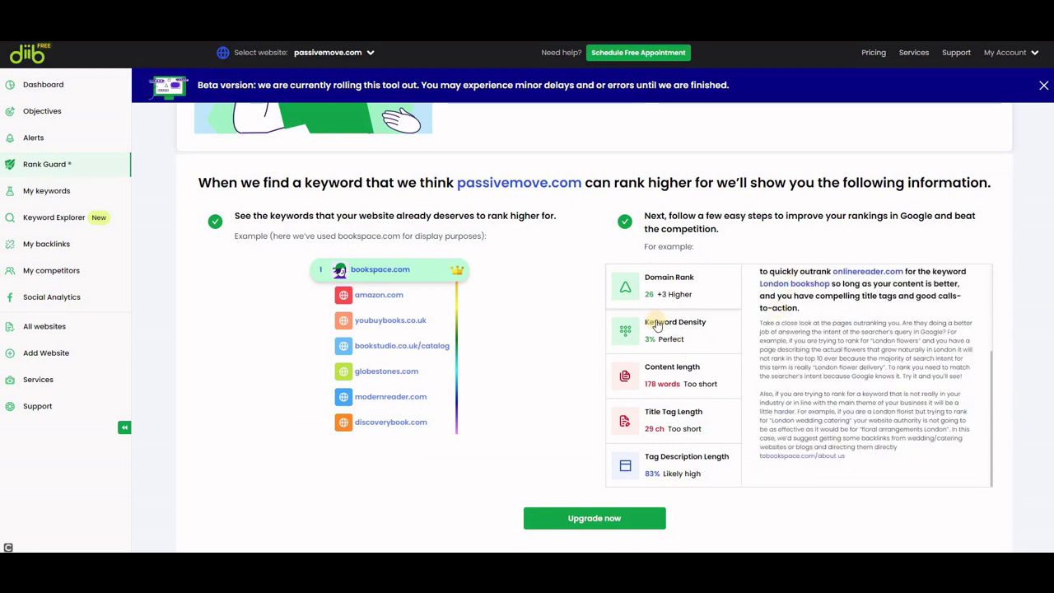
pyautogui.scroll(2, 658, 328)
pyautogui.scroll(-3, 658, 346)
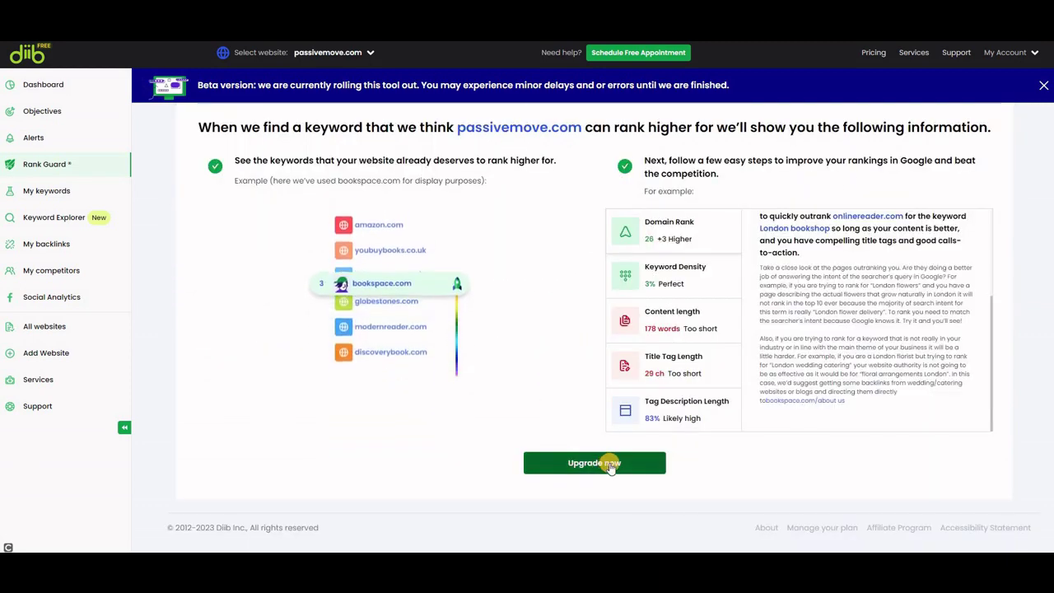
pyautogui.scroll(2, 557, 427)
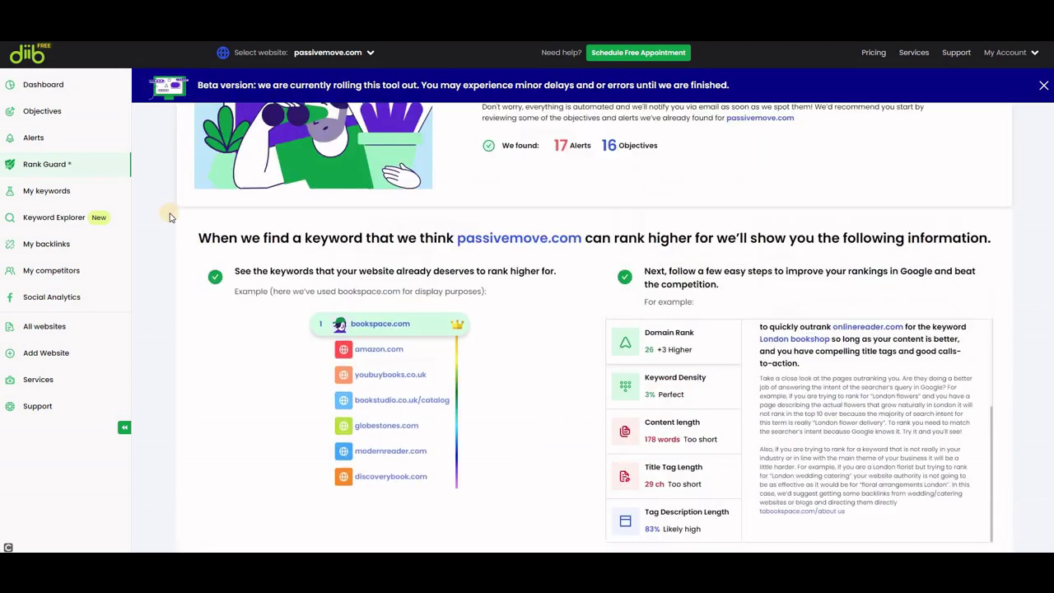
# - Open the organic keyword research for passivemove.com and review the summary metrics and the List of Keywords
pyautogui.click(49, 192)
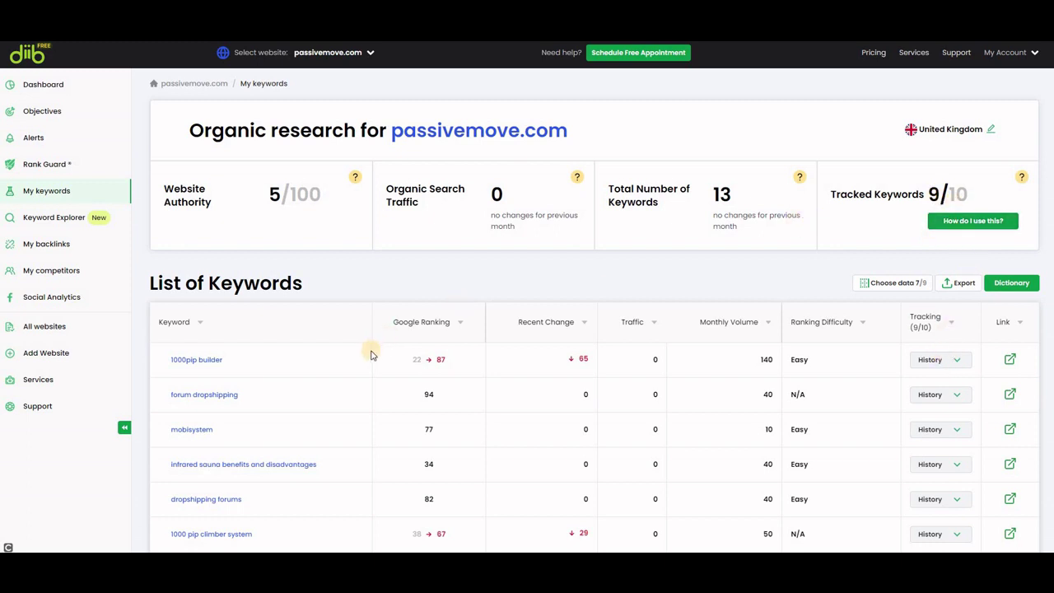
pyautogui.scroll(-1, 371, 354)
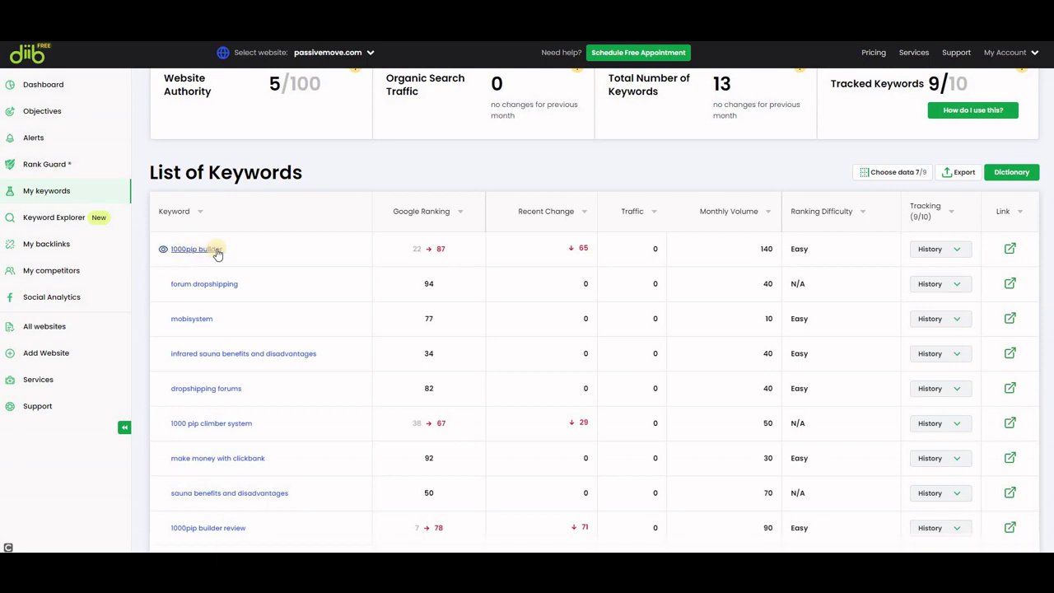
pyautogui.scroll(-2, 238, 379)
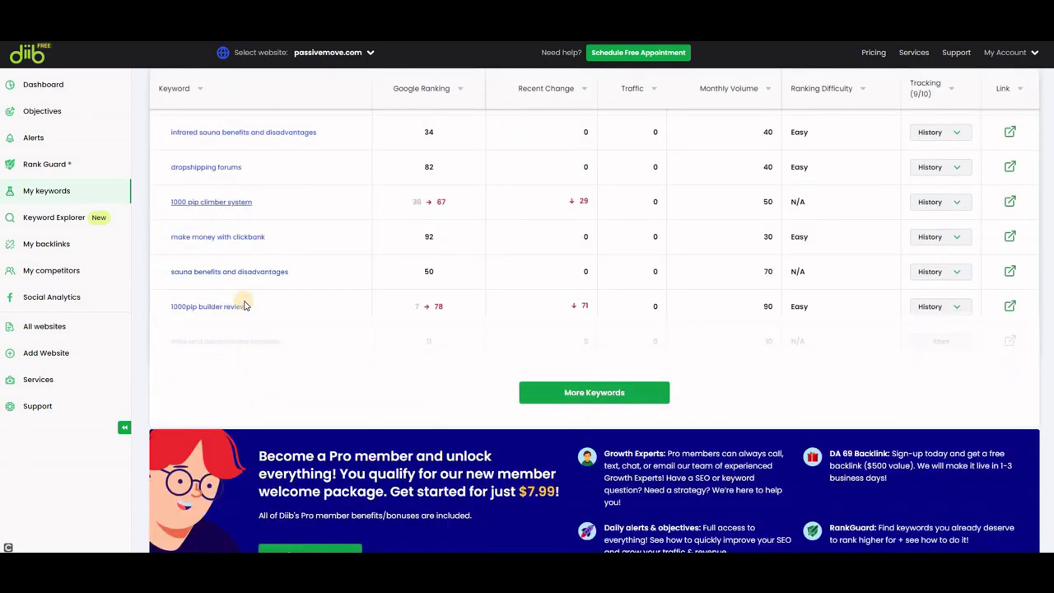
pyautogui.scroll(1, 243, 280)
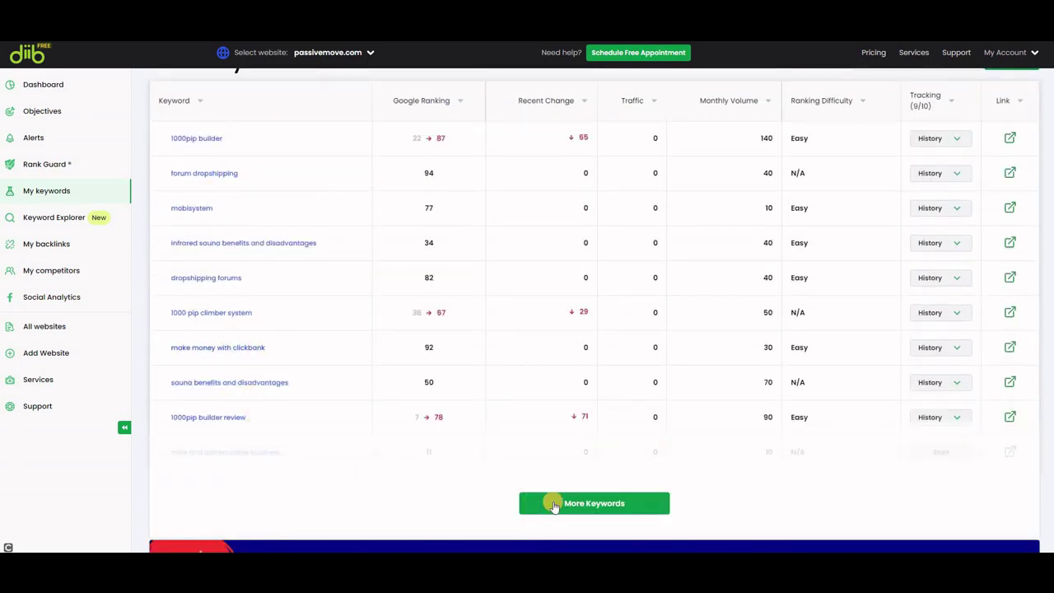
pyautogui.scroll(2, 606, 429)
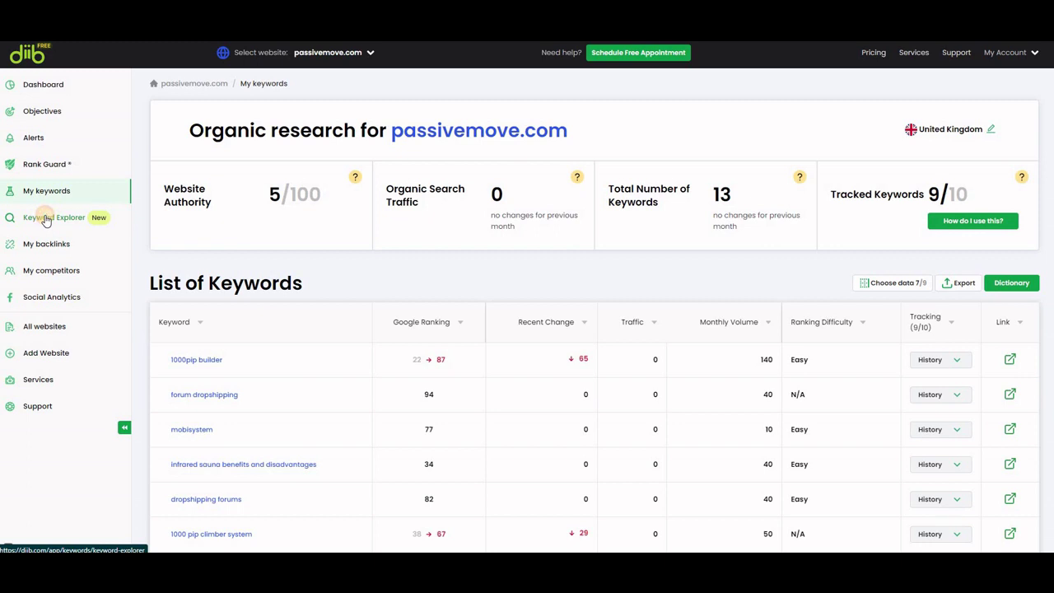
# - Open the Keyword Explorer, view the available search countries, and read the instructions on how to use the tool
pyautogui.click(46, 219)
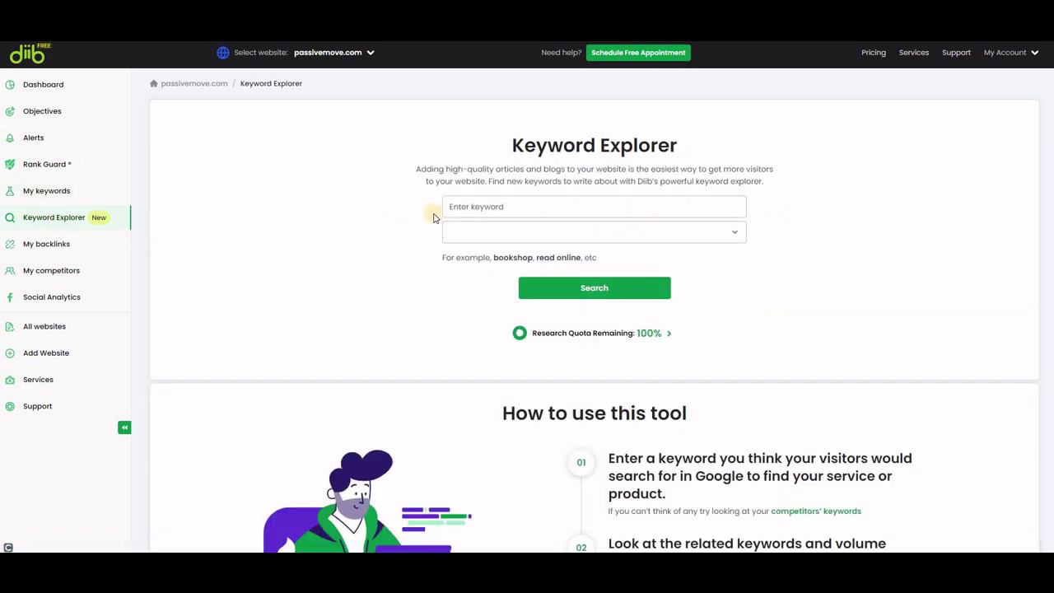
pyautogui.click(461, 212)
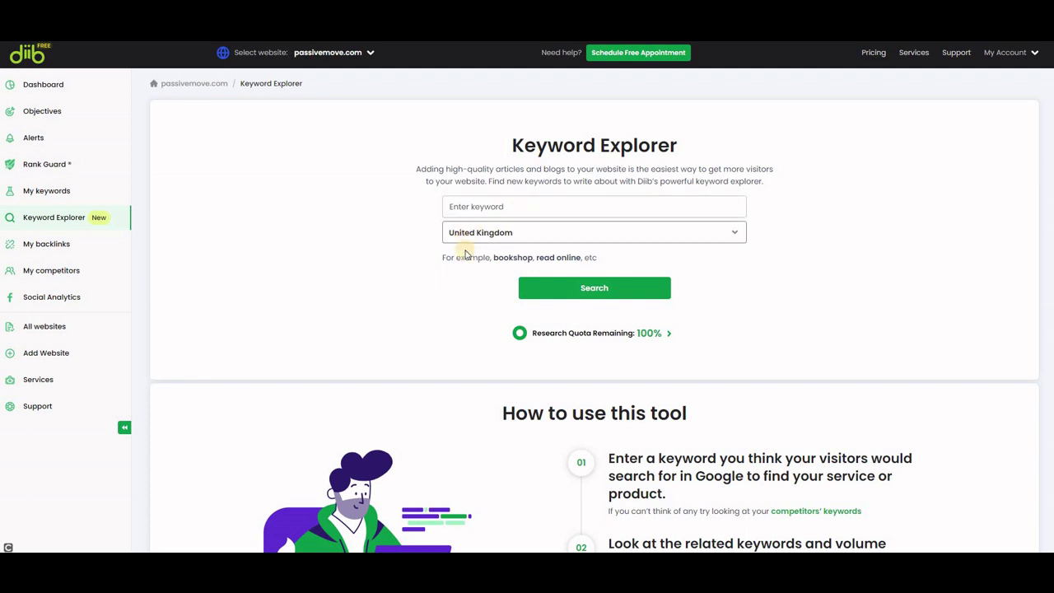
pyautogui.click(736, 234)
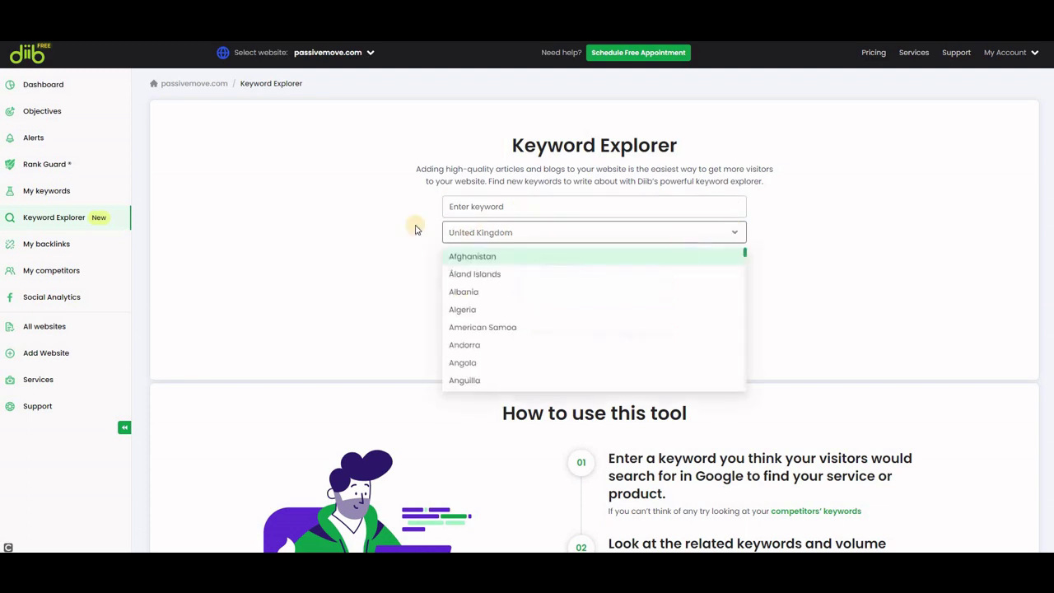
pyautogui.click(738, 233)
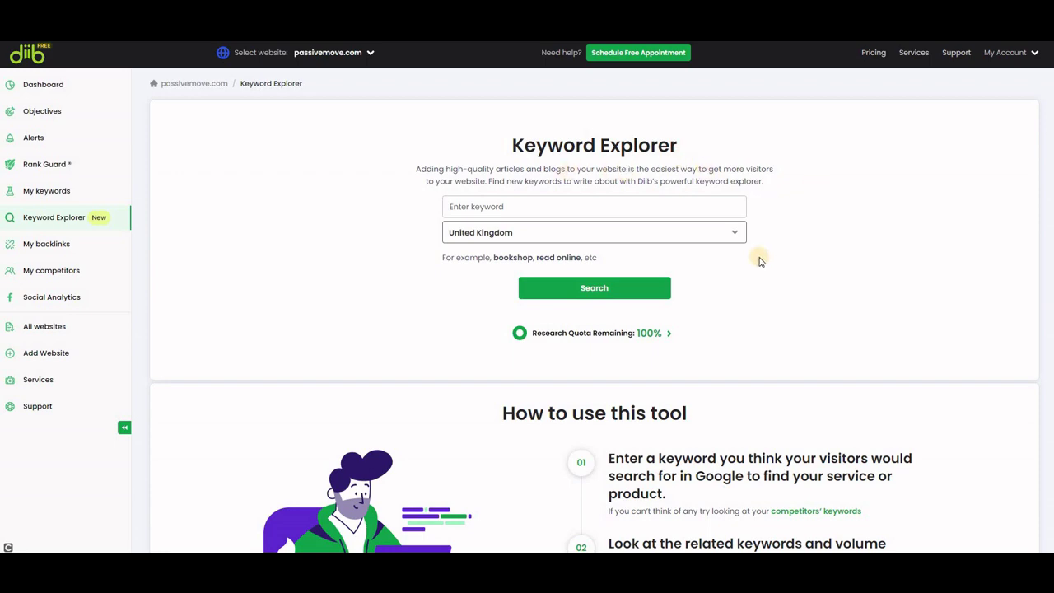
pyautogui.scroll(-5, 761, 261)
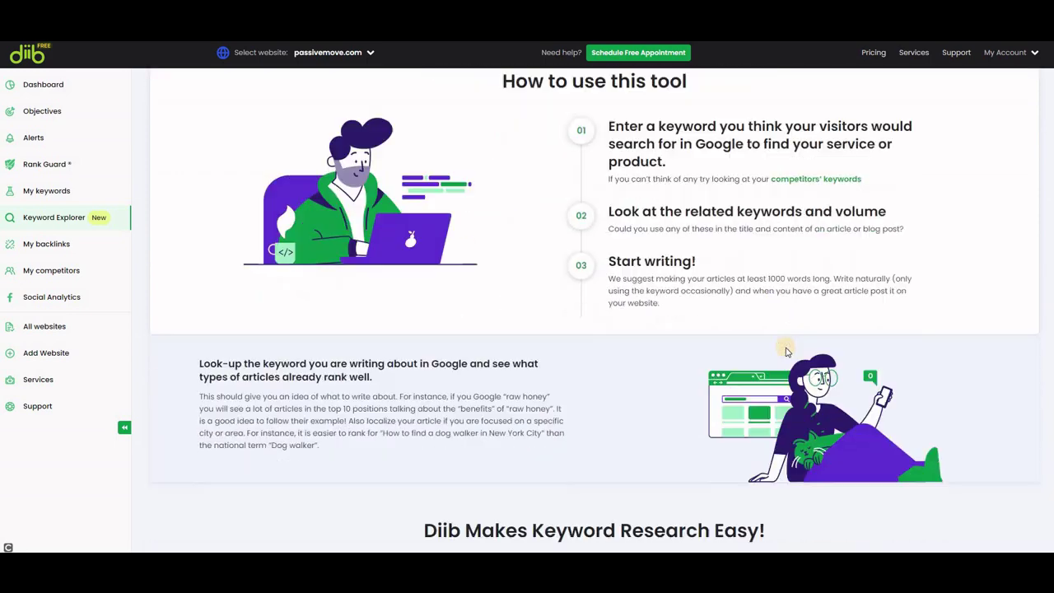
# - Read the Keyword Explorer's feature descriptions on related keywords, keyword trends, custom keyword lists and beating competitors at SEO
pyautogui.scroll(1, 786, 352)
pyautogui.scroll(-8, 782, 350)
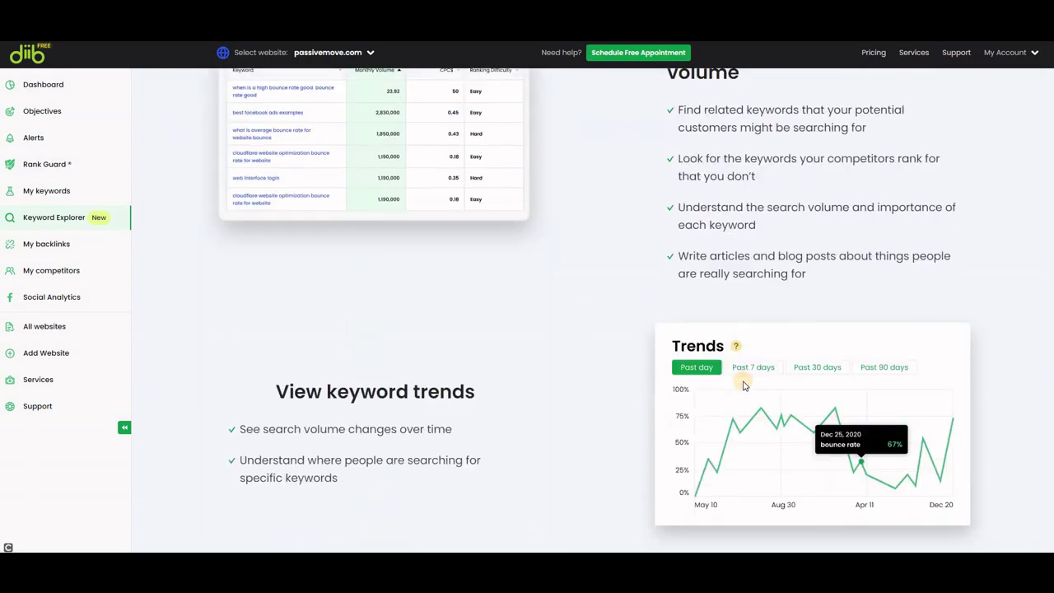
pyautogui.scroll(-5, 634, 424)
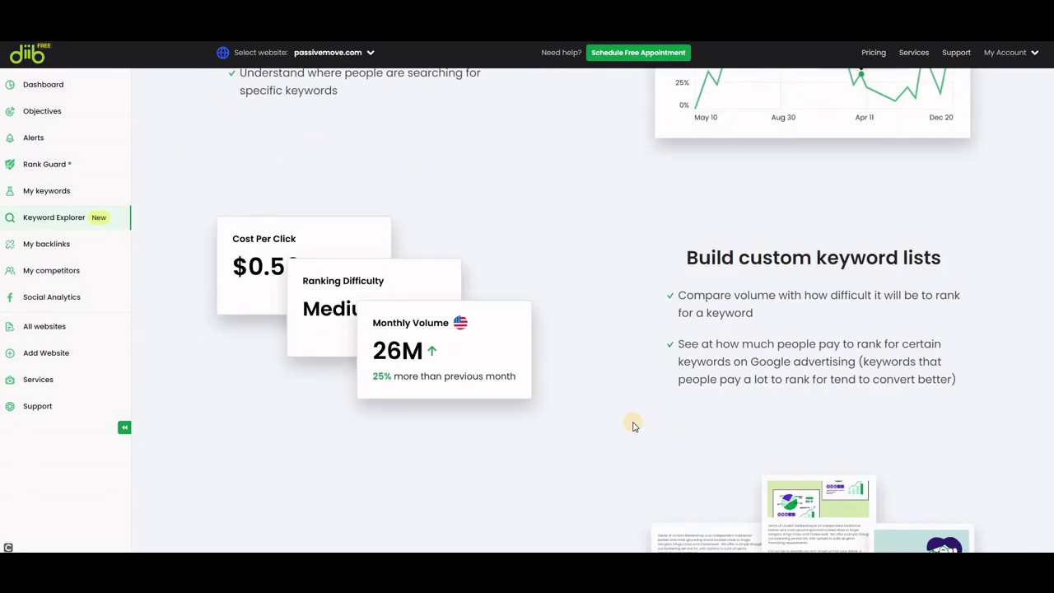
pyautogui.scroll(-2, 634, 426)
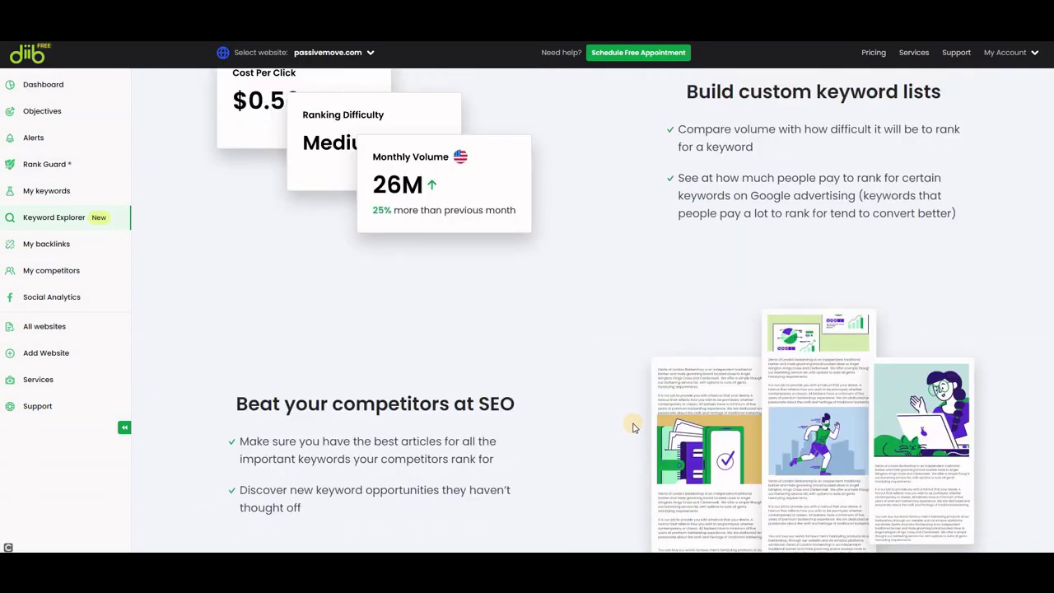
pyautogui.scroll(20, 634, 426)
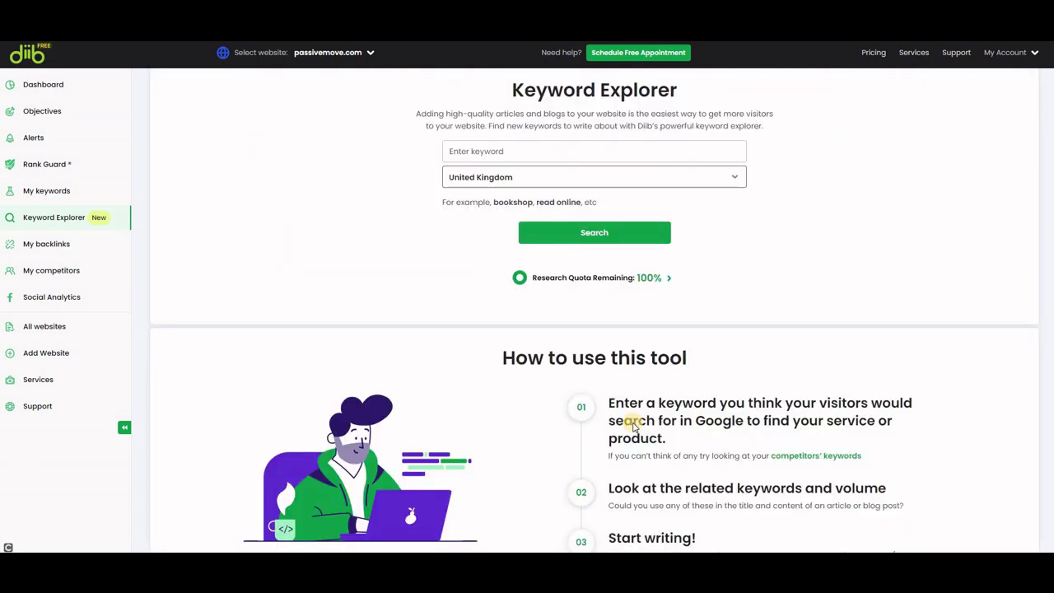
pyautogui.scroll(1, 634, 424)
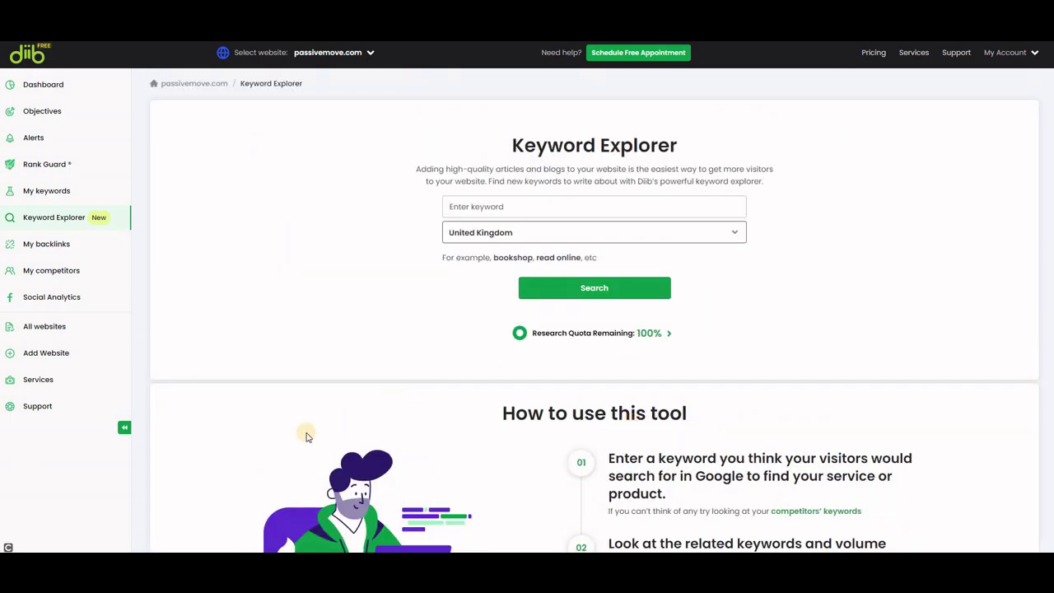
# - Open the backlink analysis for passivemove.com, look through its backlinks table and request more backlinks
pyautogui.click(63, 250)
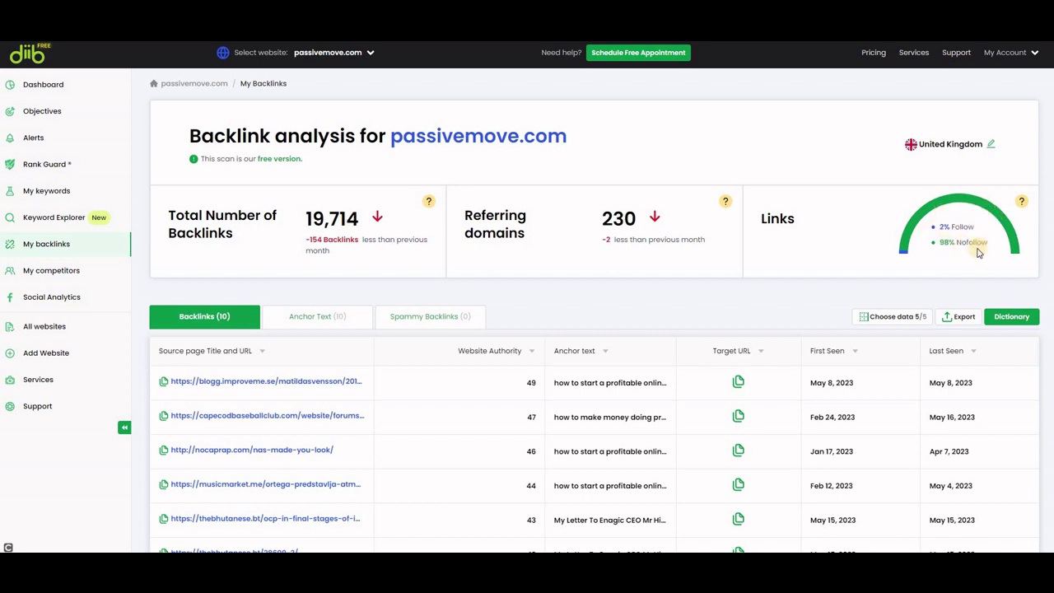
pyautogui.scroll(-2, 853, 278)
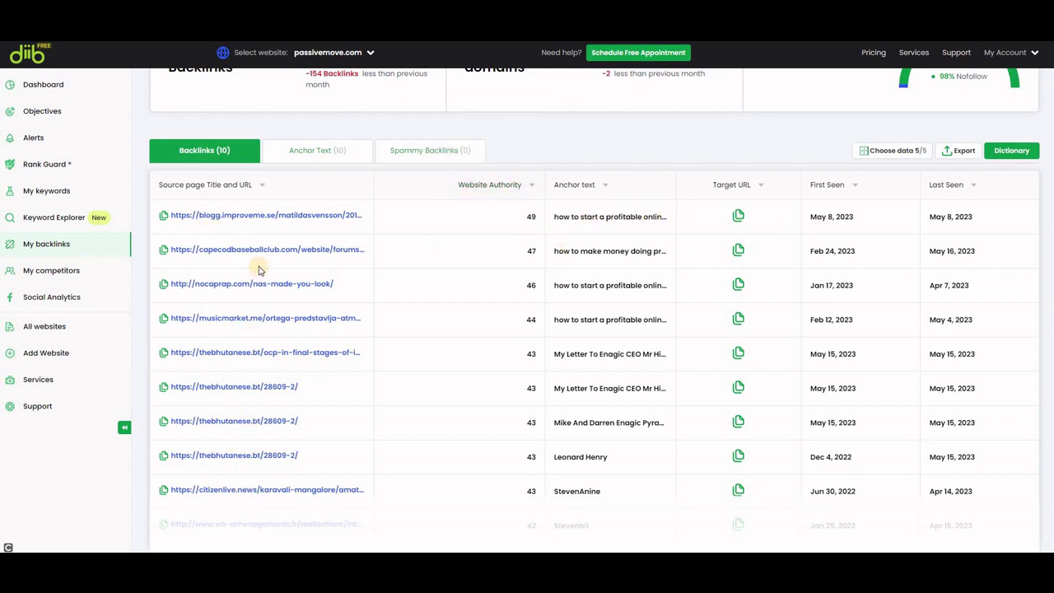
pyautogui.scroll(-4, 332, 371)
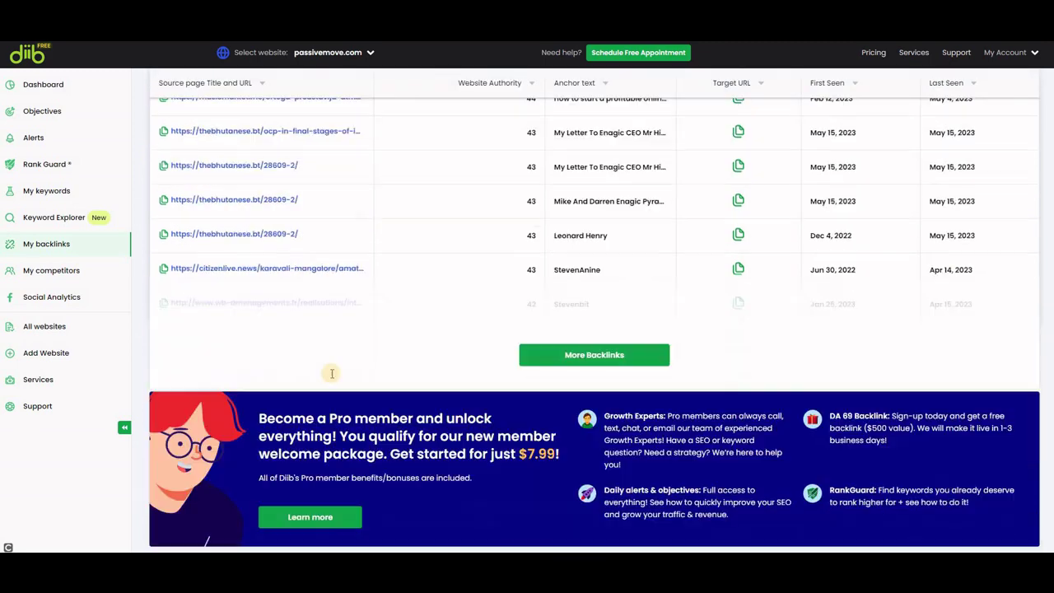
pyautogui.scroll(3, 332, 371)
pyautogui.scroll(-2, 336, 400)
pyautogui.click(595, 367)
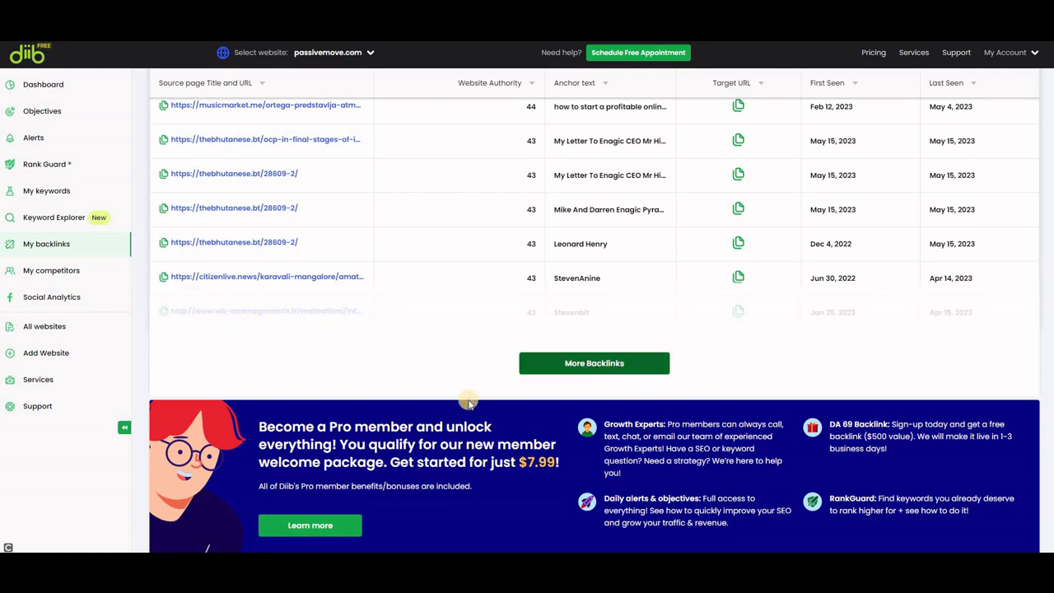
# - Review the backlink summary metrics, the listed source pages with their anchor texts, and the Pro membership offer
pyautogui.scroll(1, 466, 407)
pyautogui.scroll(5, 466, 406)
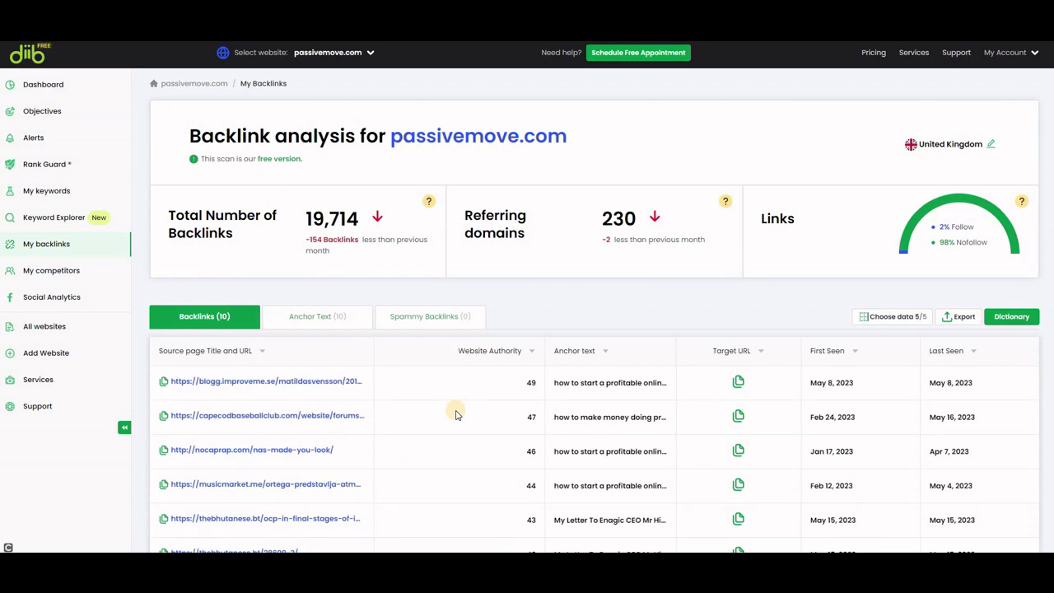
pyautogui.scroll(-2, 458, 414)
pyautogui.scroll(-1, 453, 415)
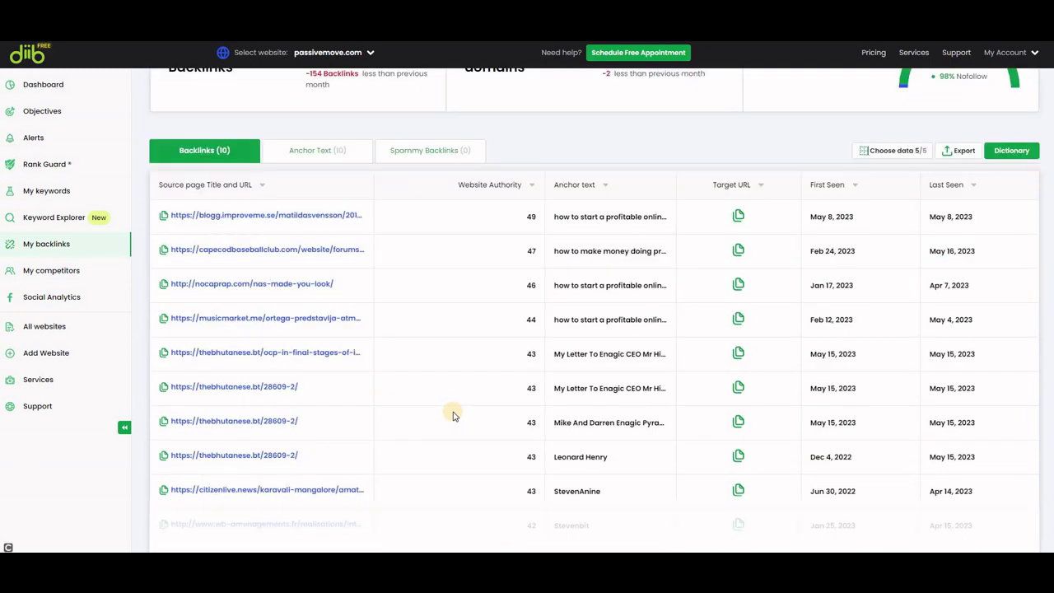
pyautogui.scroll(-5, 452, 415)
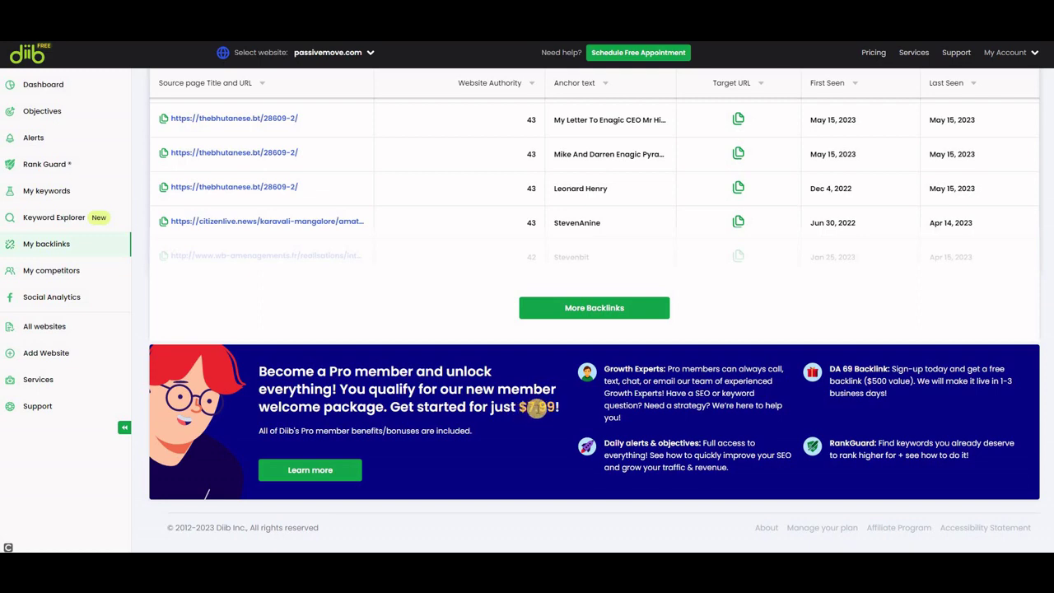
pyautogui.scroll(2, 370, 412)
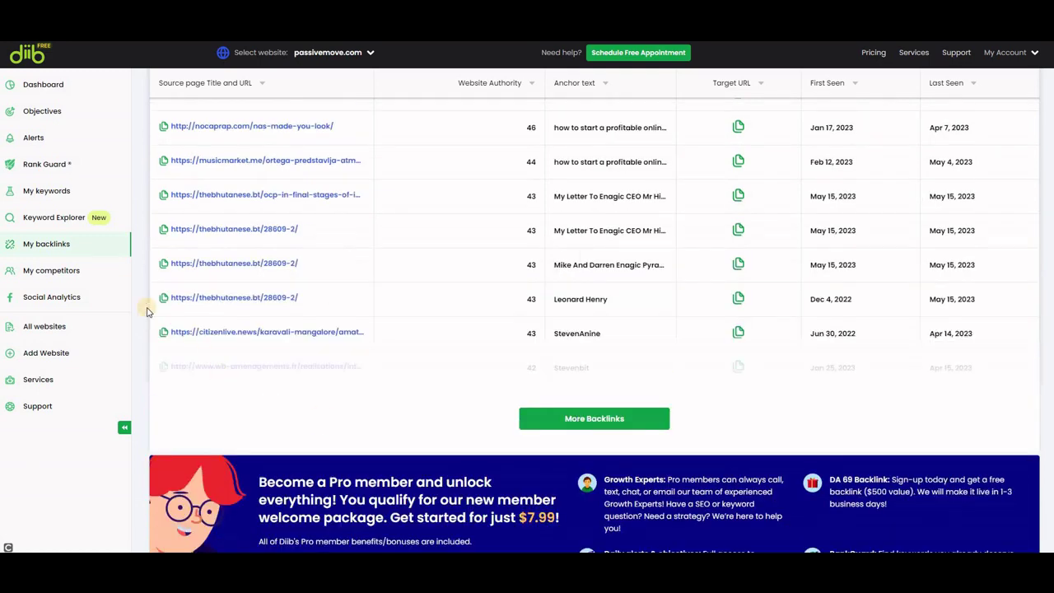
# - Open the competitor analysis and compare passivemove.com with autods.com, including the competitor's keyword rankings, traffic, monthly volume and ranking difficulty
pyautogui.click(72, 279)
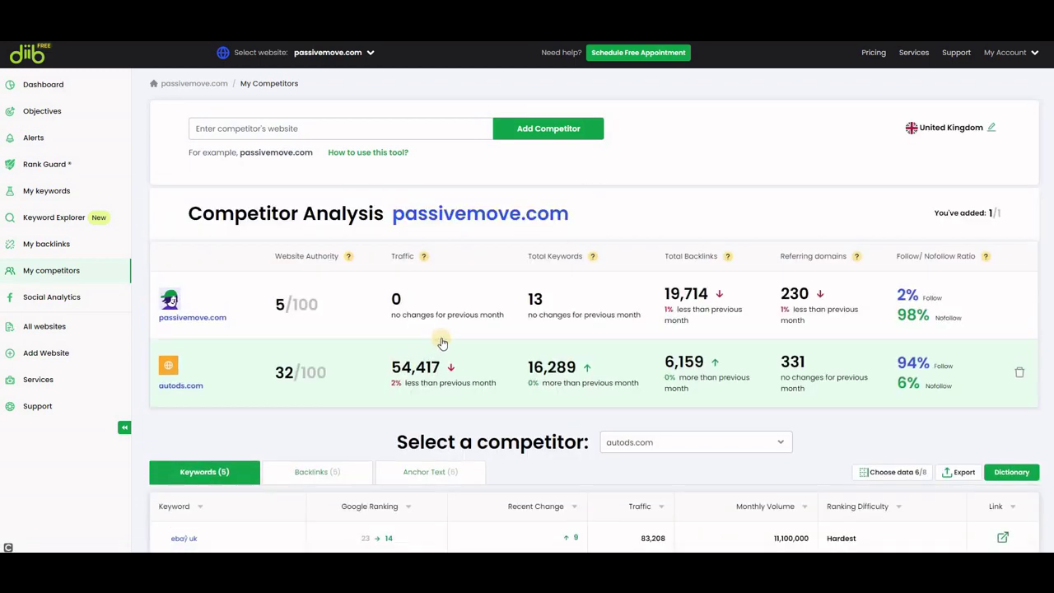
pyautogui.scroll(-4, 442, 344)
pyautogui.scroll(2, 442, 349)
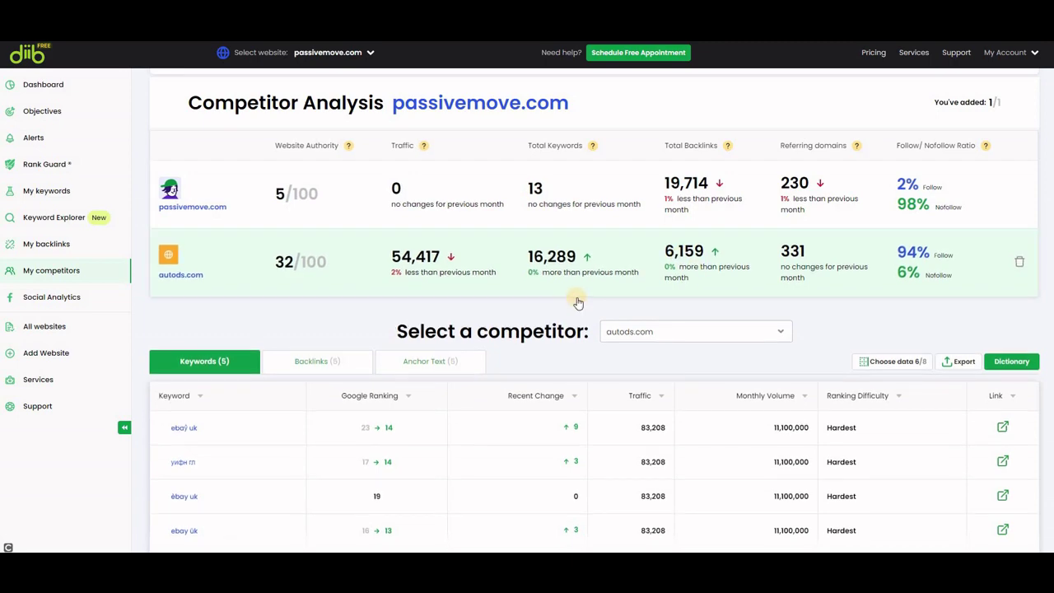
pyautogui.scroll(-3, 576, 302)
pyautogui.scroll(1, 579, 346)
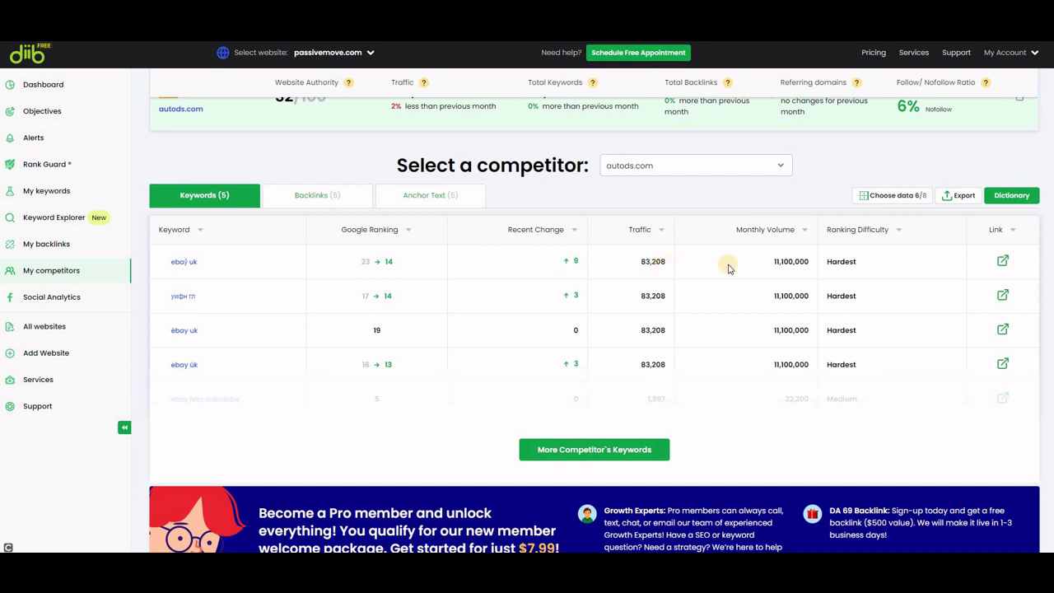
pyautogui.moveTo(857, 240)
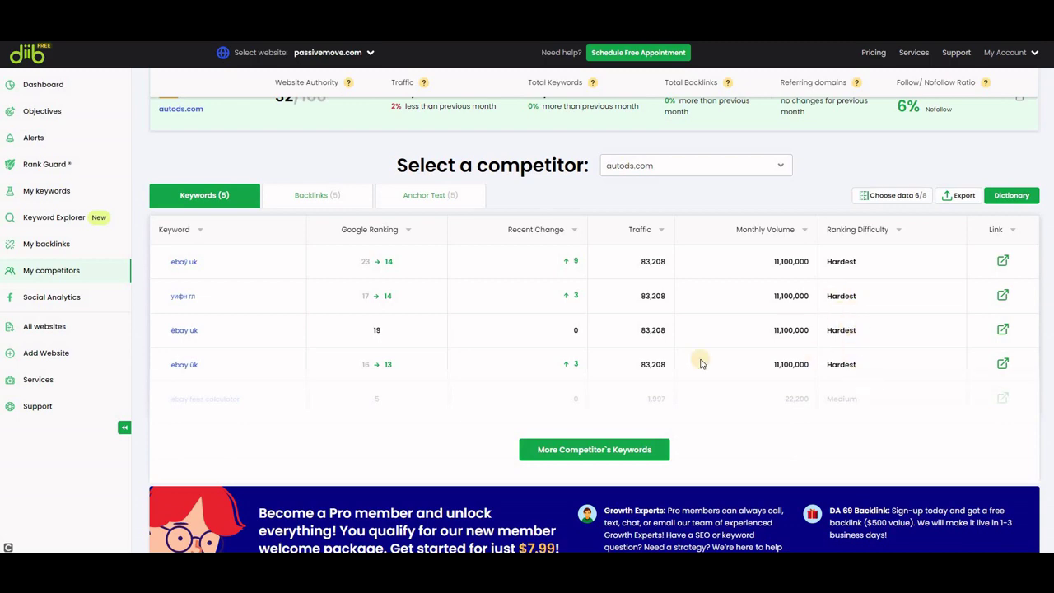
pyautogui.scroll(-1, 675, 360)
pyautogui.scroll(5, 673, 367)
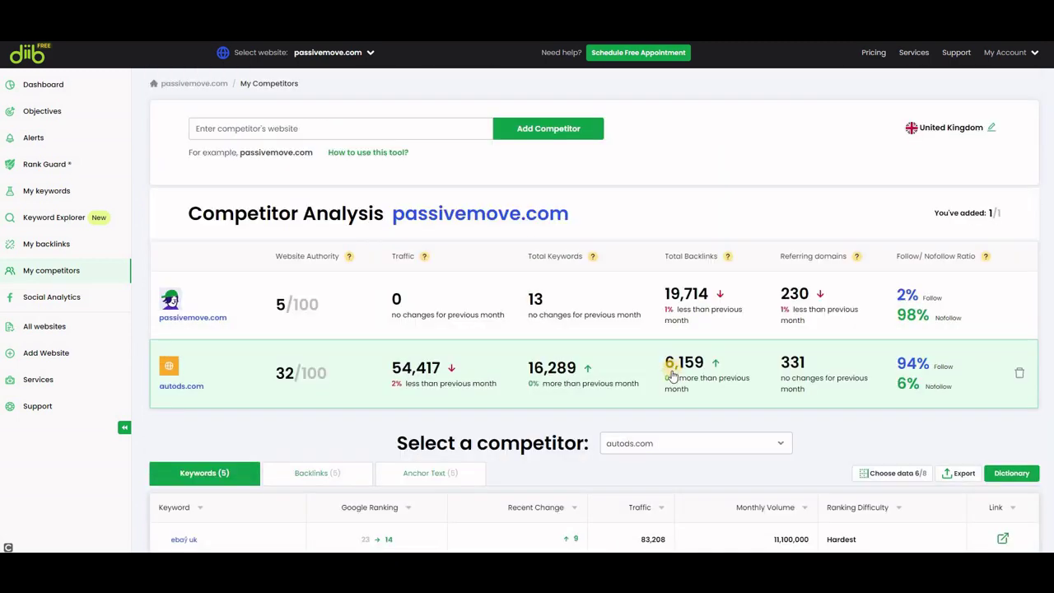
# - Open Social Analytics and review the Facebook Insights connection offer and the website rank grades
pyautogui.click(52, 299)
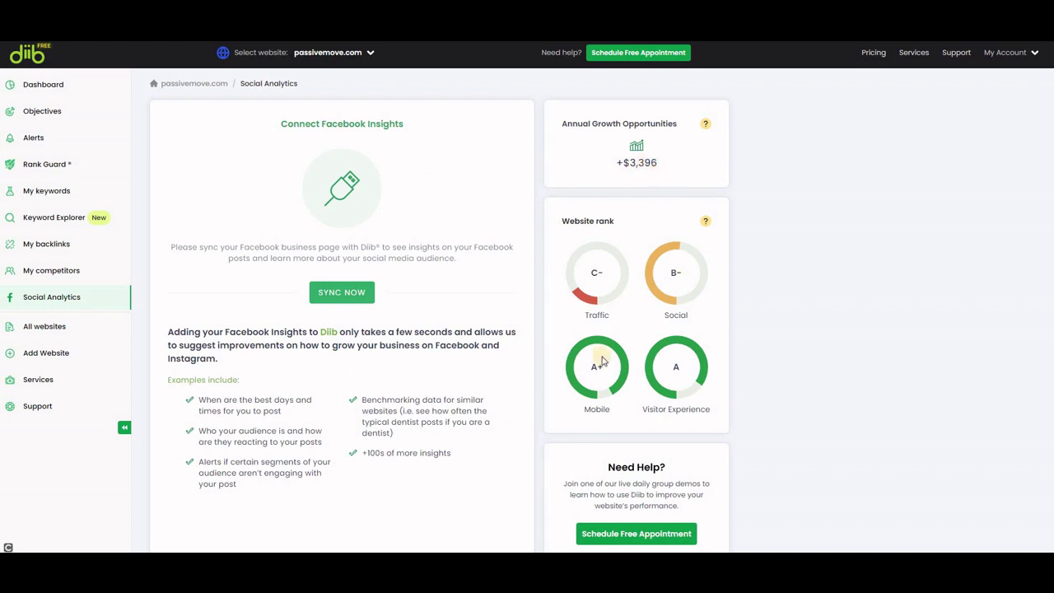
pyautogui.scroll(-1, 626, 317)
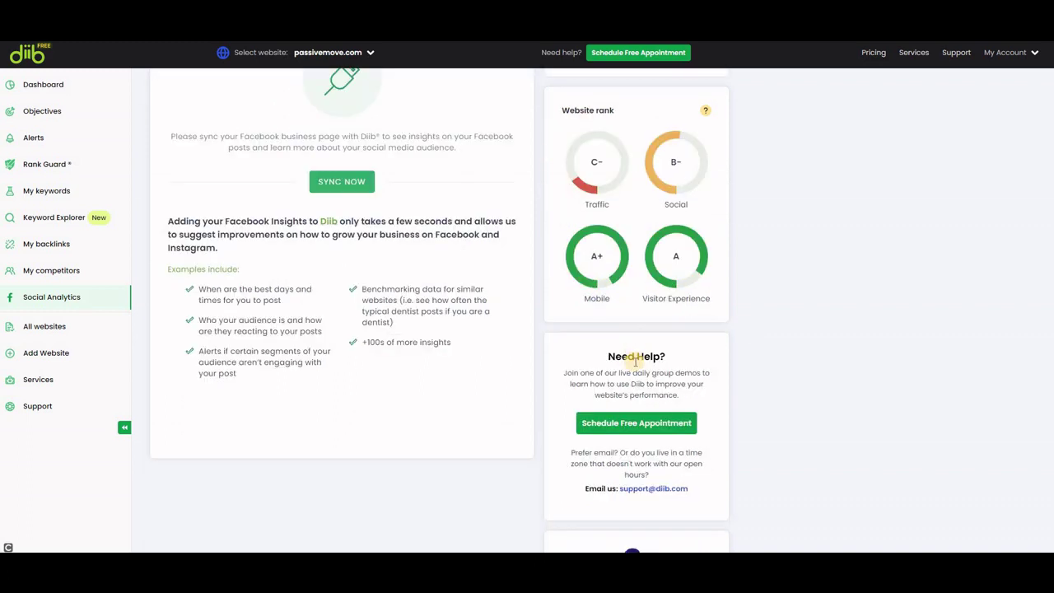
pyautogui.scroll(1, 622, 276)
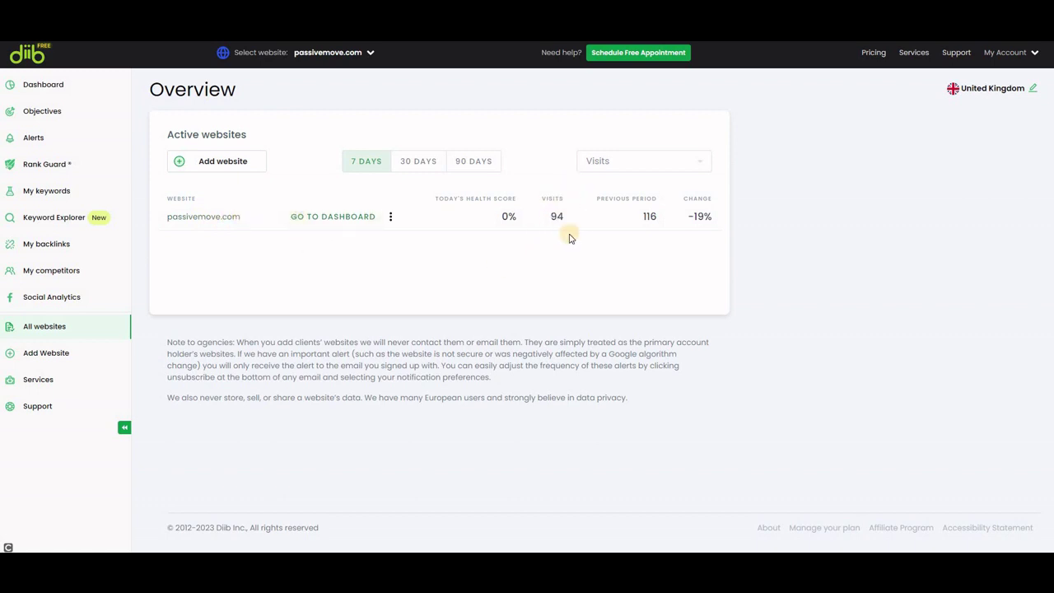
# - Compare passivemove.com's visits over 7, 30 and 90 days in the overview of all websites
pyautogui.click(370, 166)
pyautogui.click(412, 164)
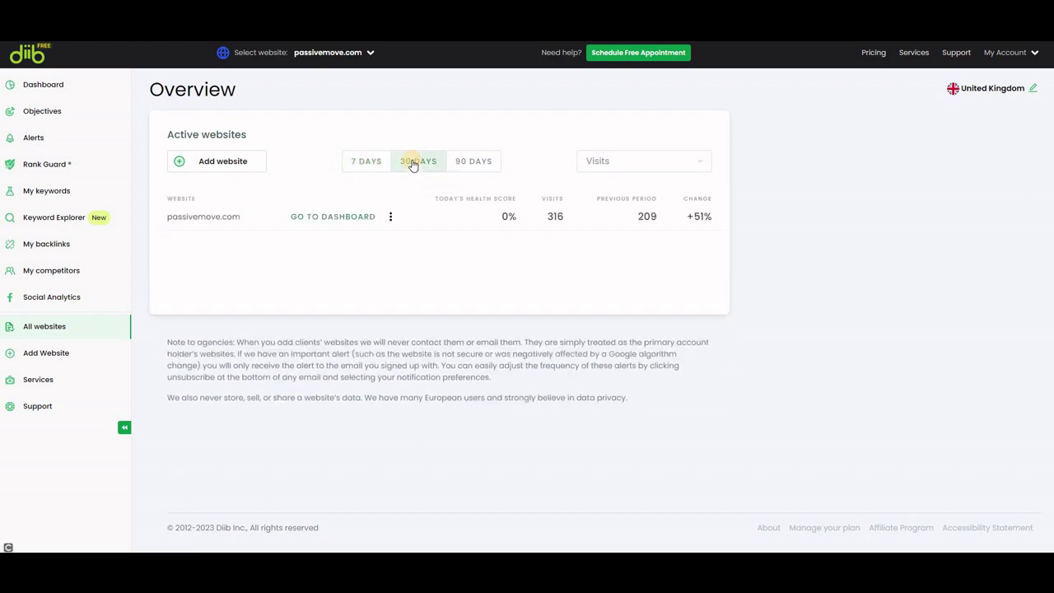
pyautogui.click(371, 164)
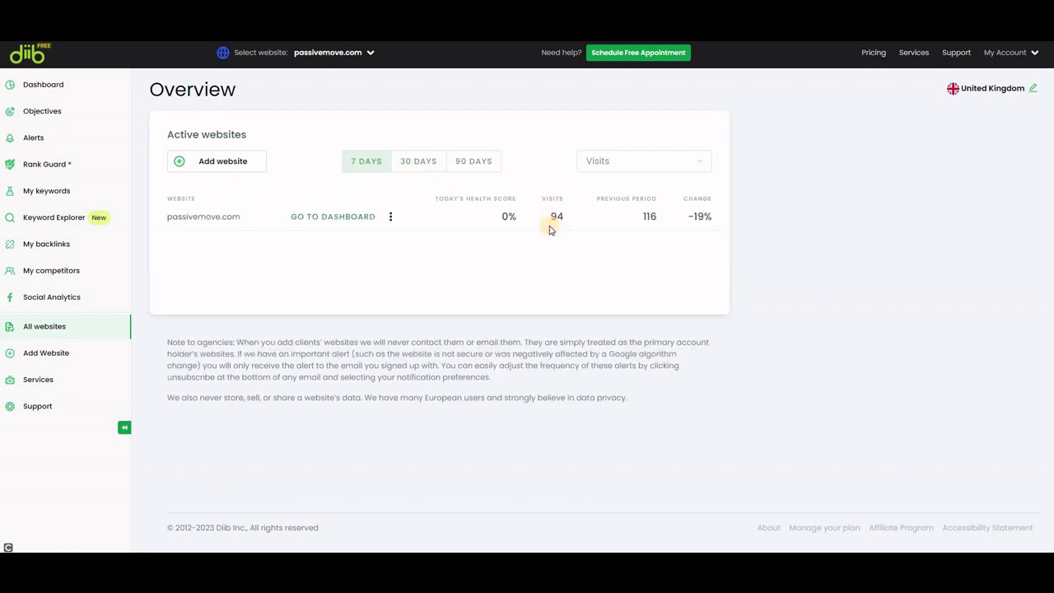
pyautogui.click(412, 164)
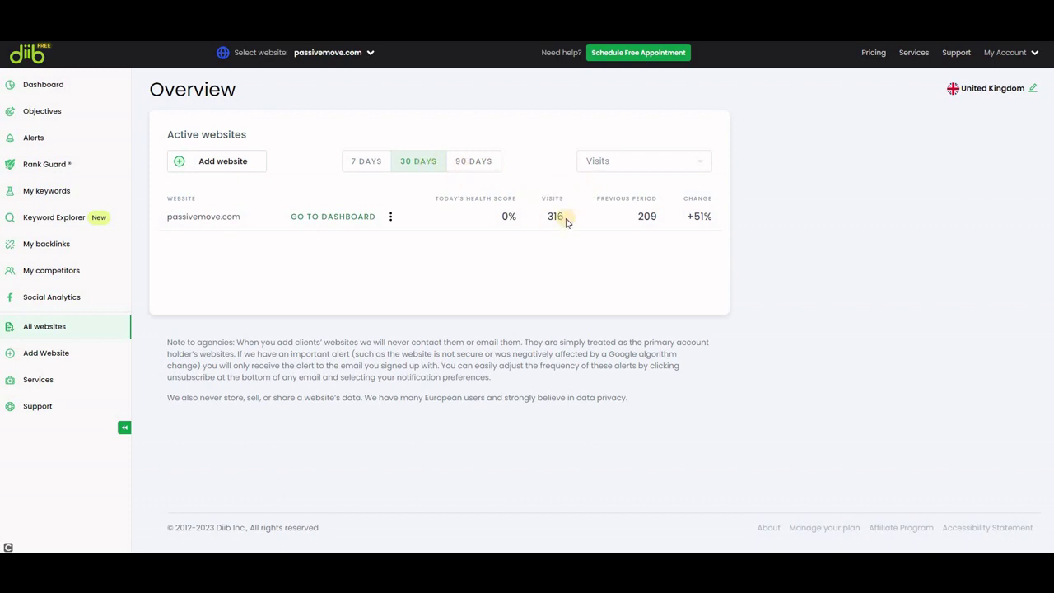
pyautogui.click(467, 162)
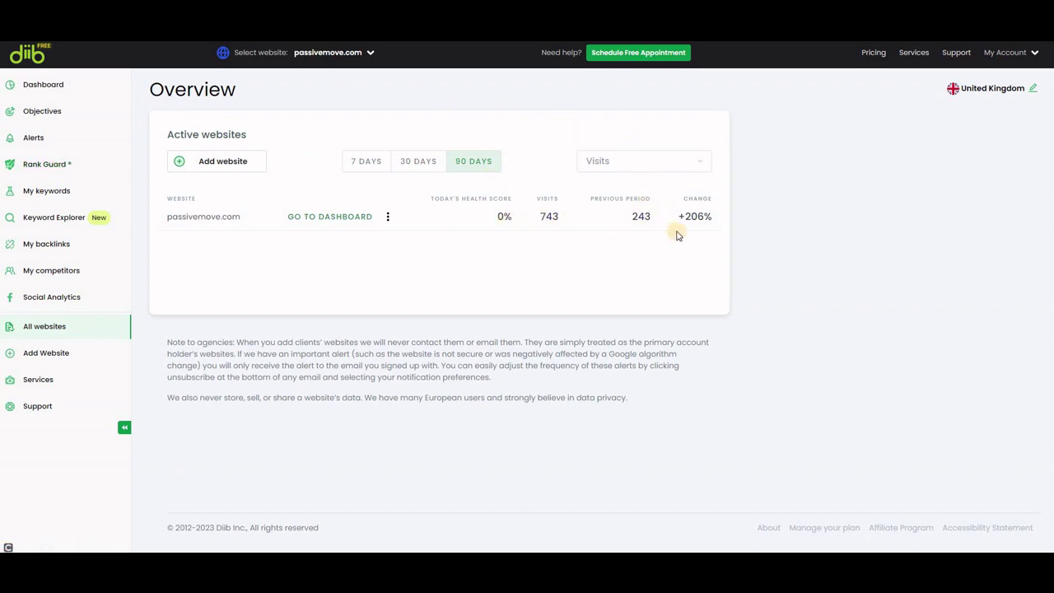
# - Open the Services page and review the Fully Managed Plan, the individual service packages and the Pro member consultations
pyautogui.click(38, 380)
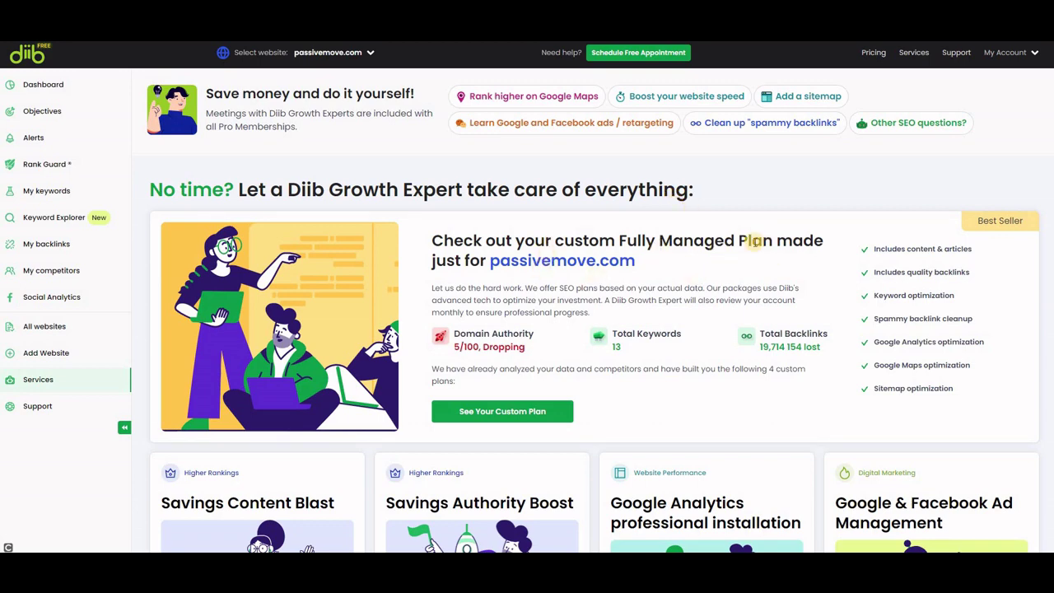
pyautogui.scroll(-5, 889, 260)
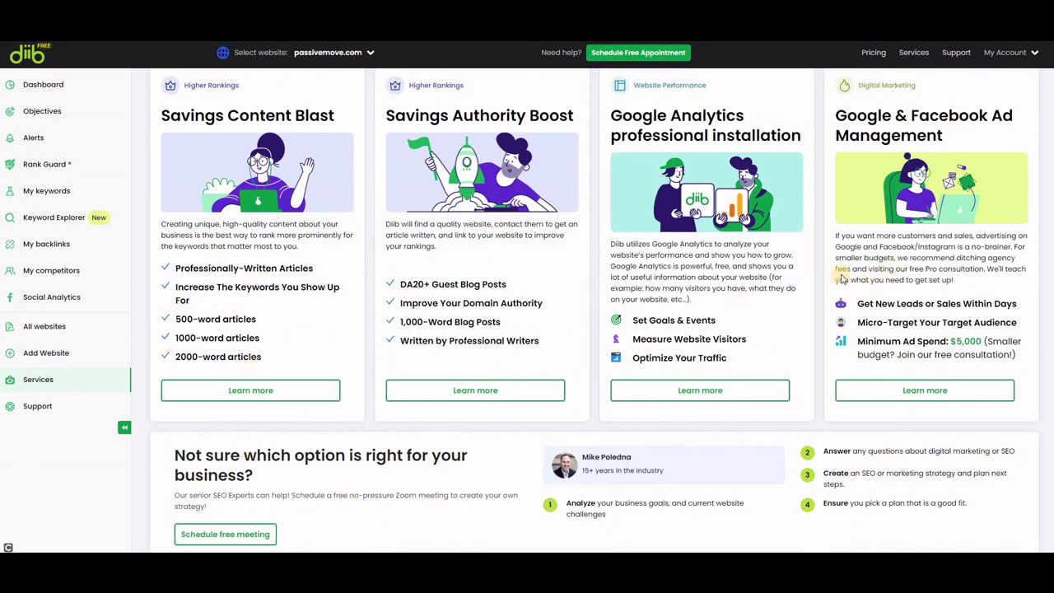
pyautogui.scroll(-5, 902, 260)
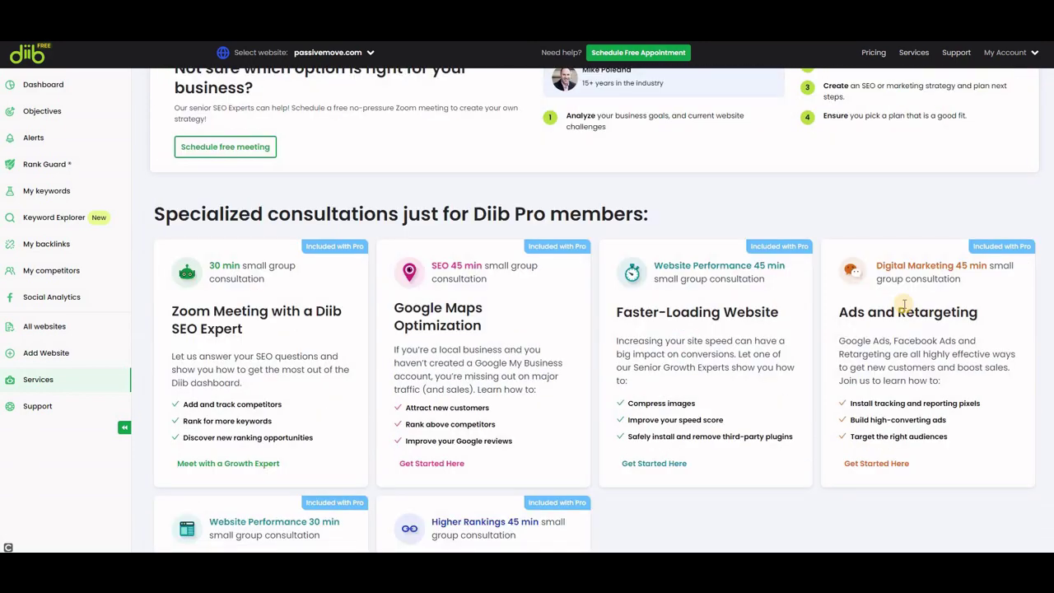
pyautogui.scroll(-6, 902, 311)
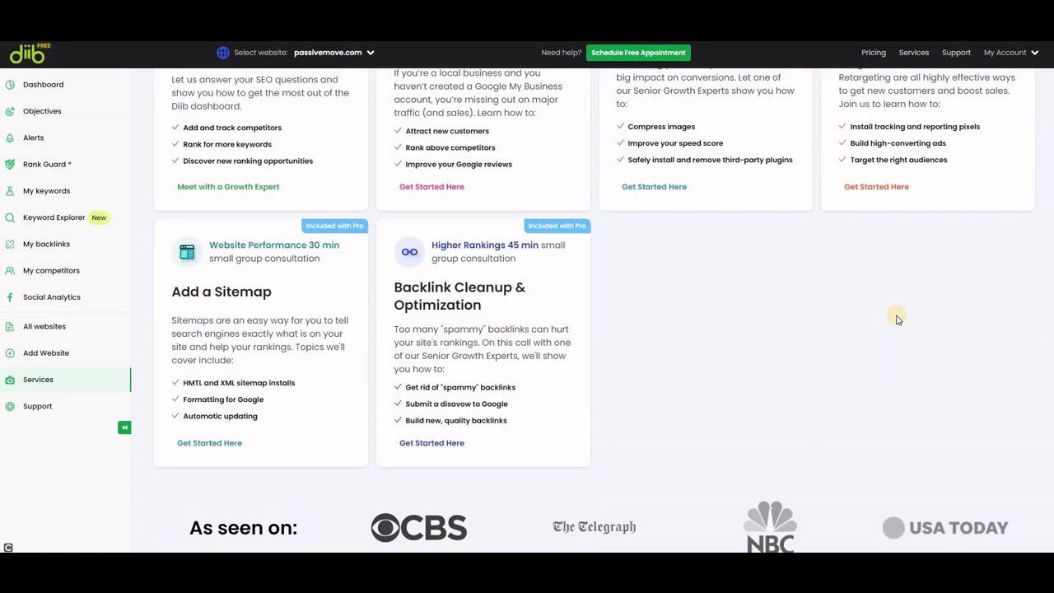
pyautogui.scroll(2, 786, 353)
pyautogui.scroll(7, 786, 354)
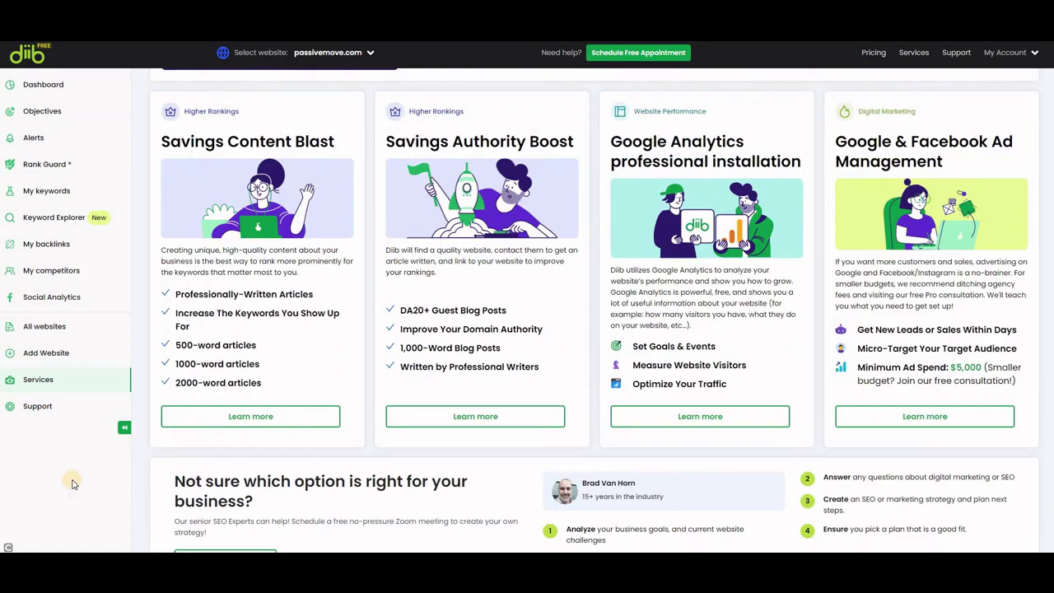
# - Open the Support page and review the video help, meeting options and question form
pyautogui.click(36, 411)
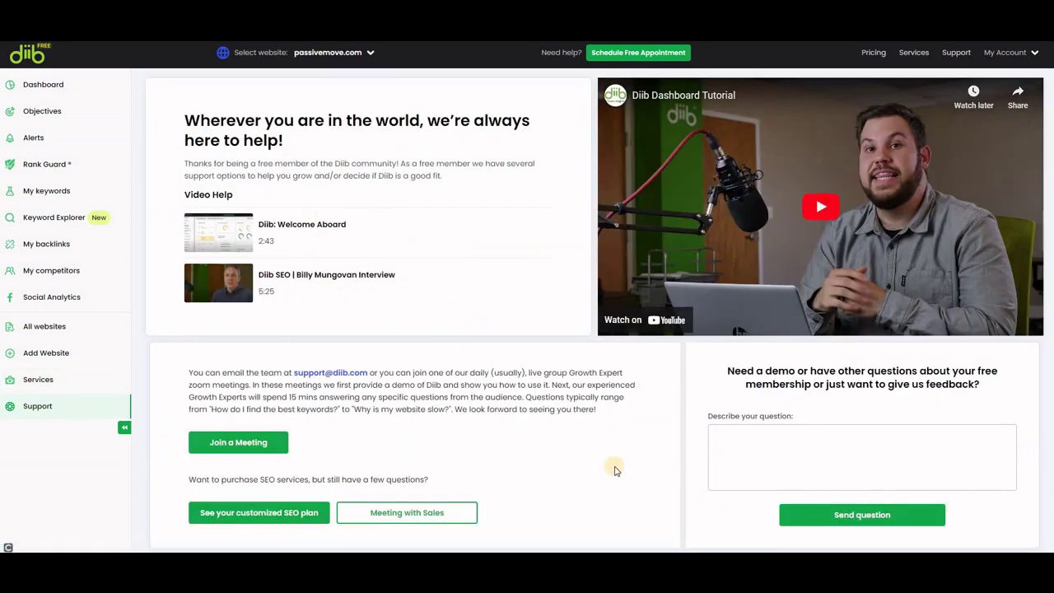
pyautogui.scroll(-2, 613, 465)
pyautogui.scroll(1, 619, 462)
pyautogui.scroll(2, 619, 463)
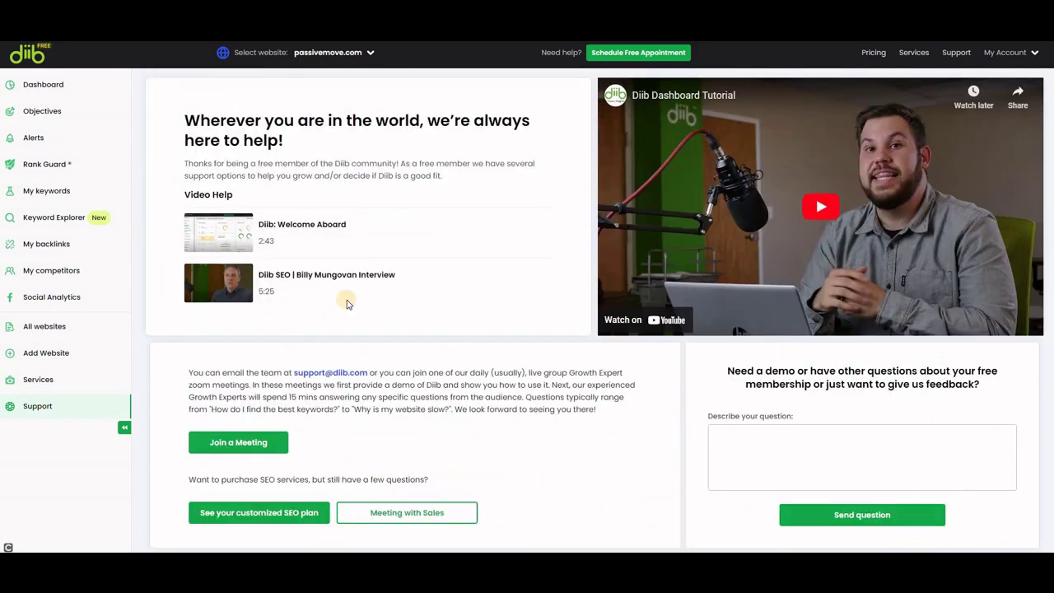
# - Open the Pro subscription pricing for passivemove.com and review the Welcome Package price and its bonus Moz DA 69 backlink
pyautogui.click(876, 53)
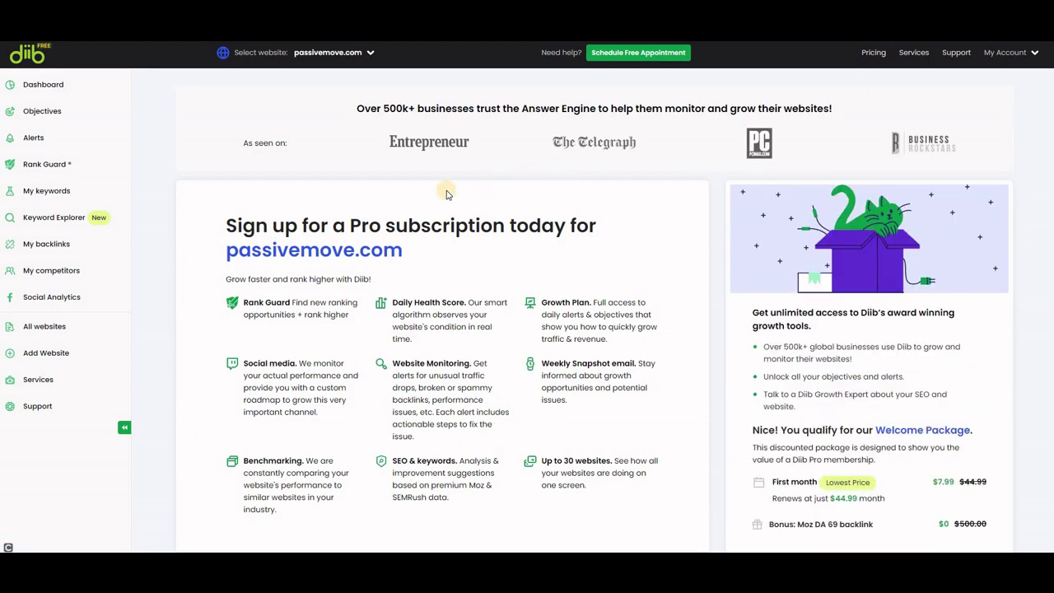
pyautogui.scroll(-4, 486, 218)
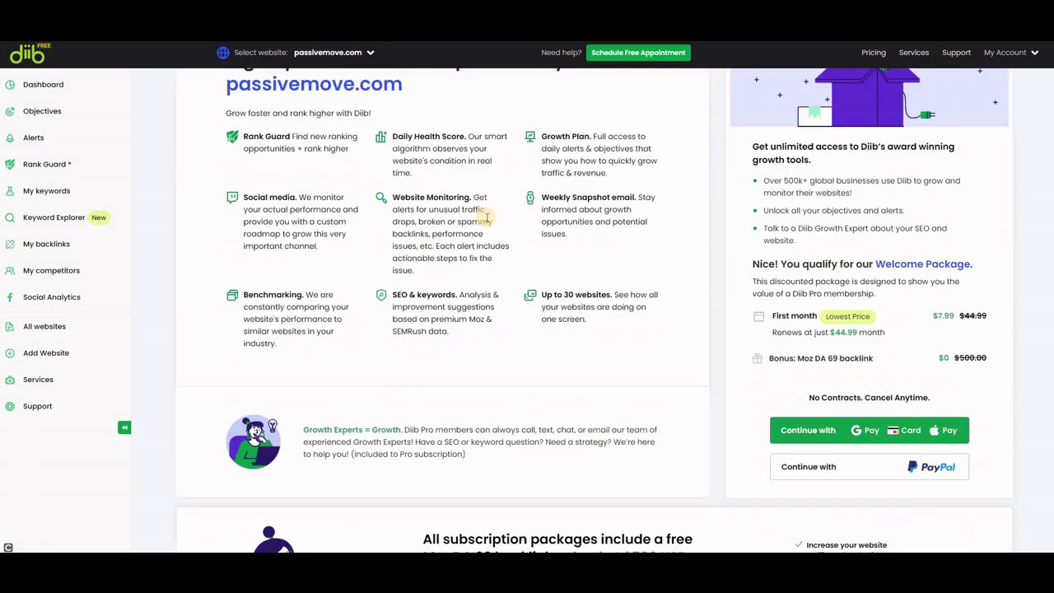
pyautogui.scroll(1, 484, 265)
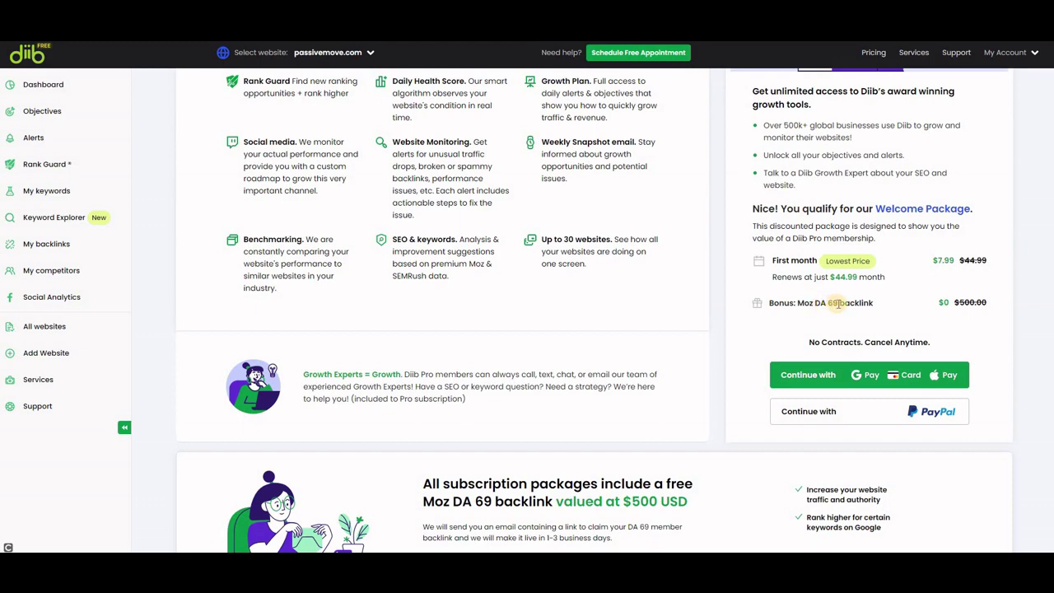
pyautogui.scroll(-2, 856, 303)
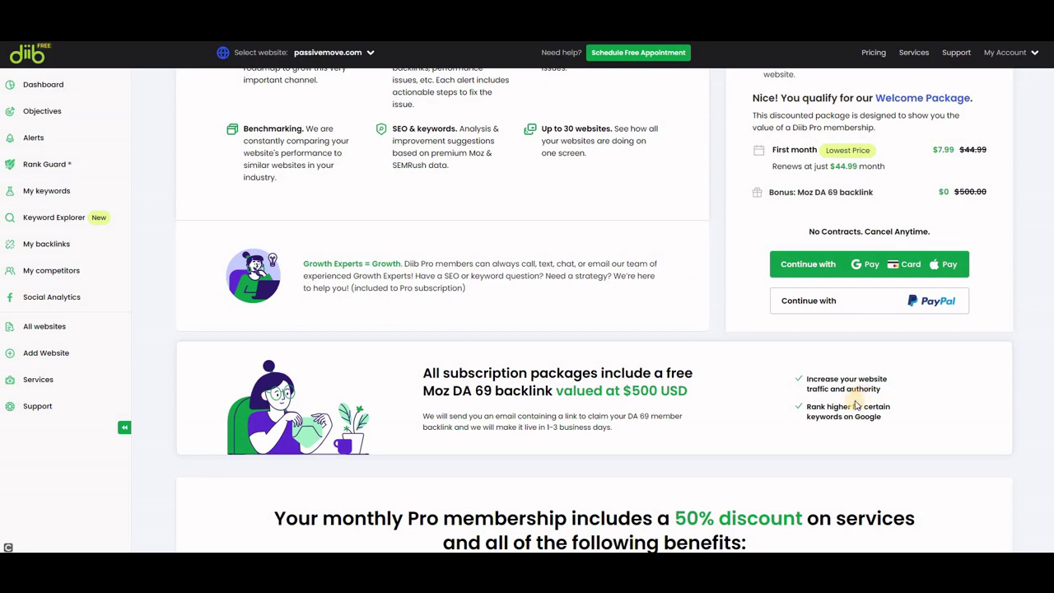
# - Read through the monthly Pro membership benefits and the rest of the subscription page
pyautogui.scroll(-5, 545, 337)
pyautogui.scroll(1, 545, 340)
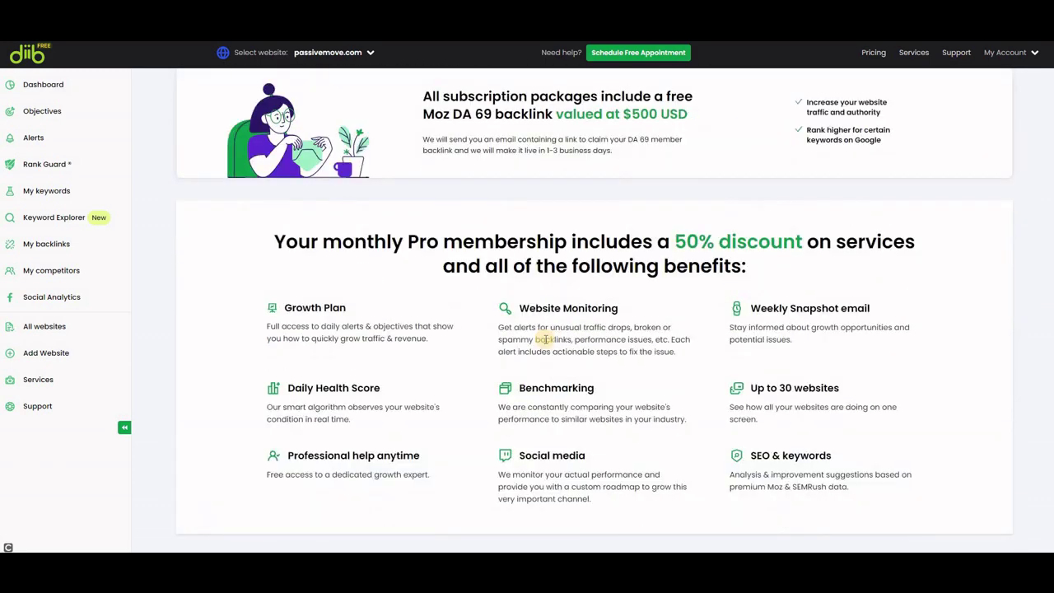
pyautogui.scroll(-8, 545, 329)
pyautogui.scroll(2, 546, 342)
pyautogui.scroll(10, 545, 344)
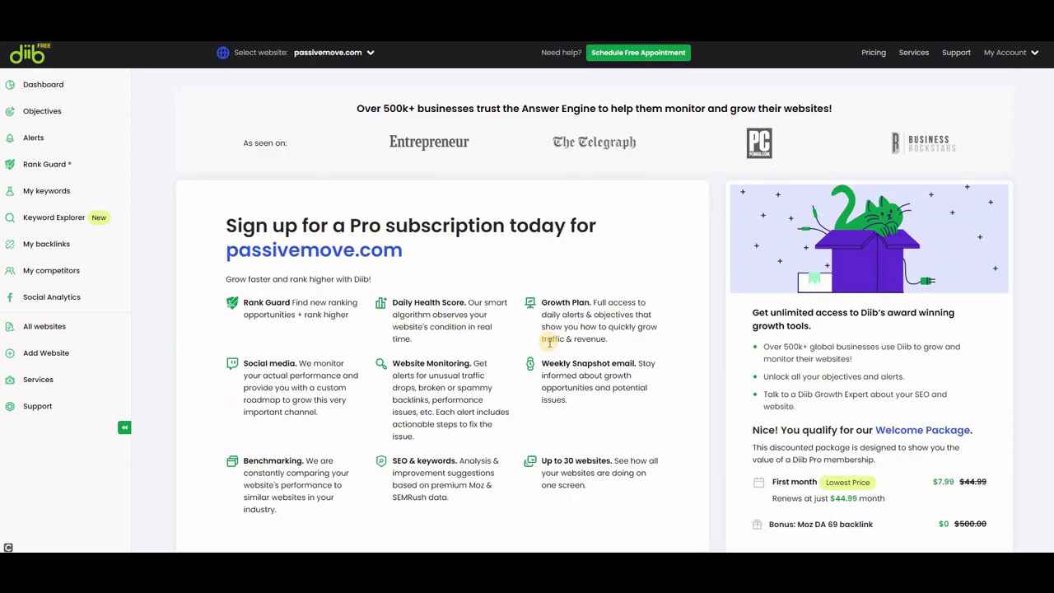
pyautogui.scroll(-2, 549, 343)
pyautogui.scroll(2, 523, 368)
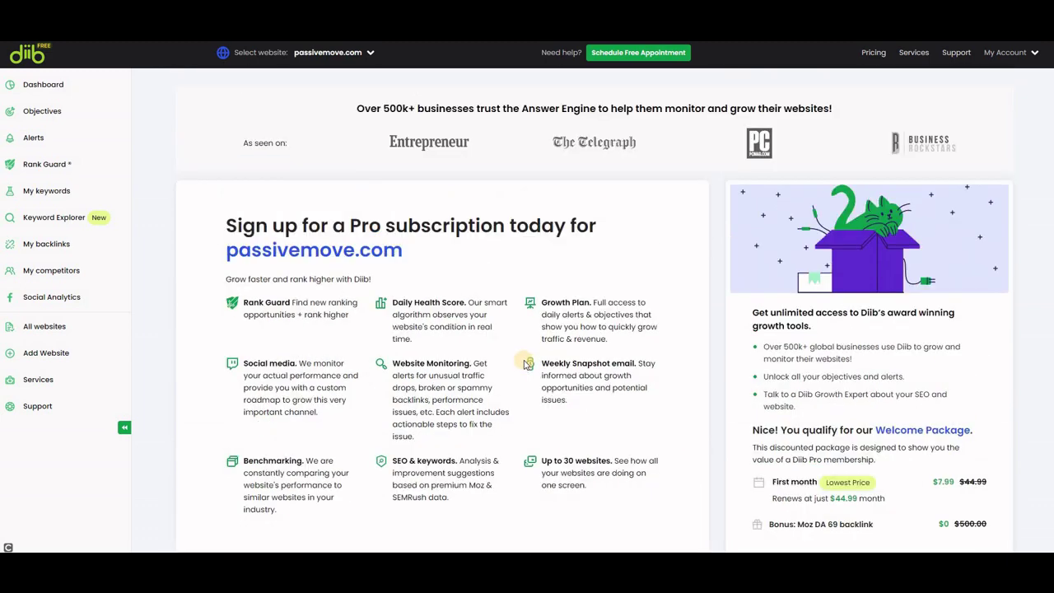